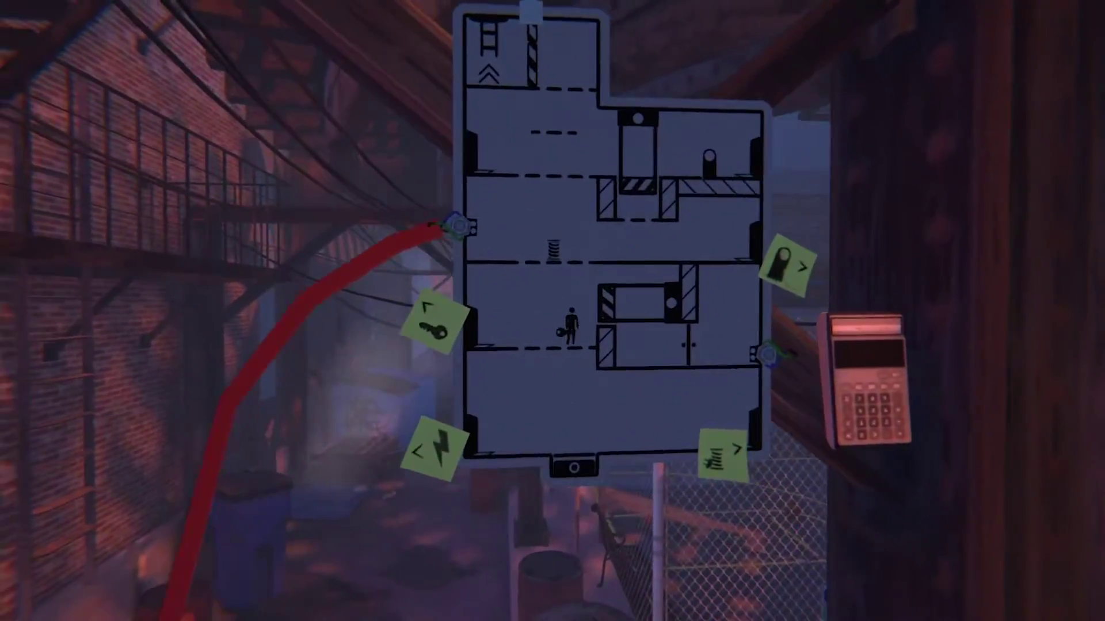
key(d)
key(a)
key(e)
key(s)
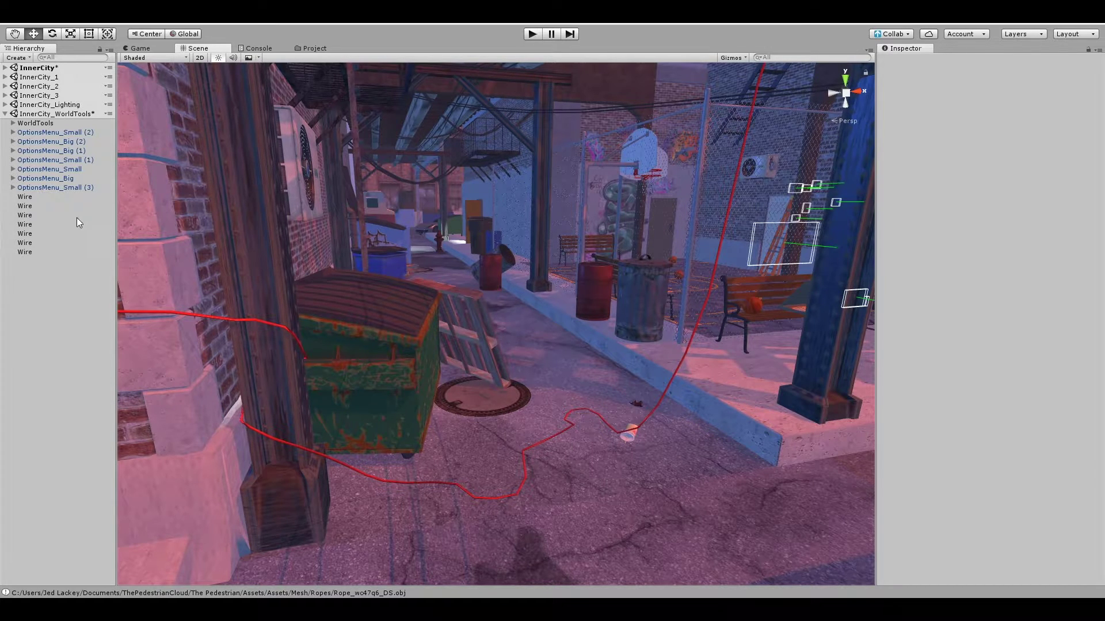
Create an empty GameObject in the InnerCity_WorldTools scene and add a Line Renderer component to it
right_click(51, 114)
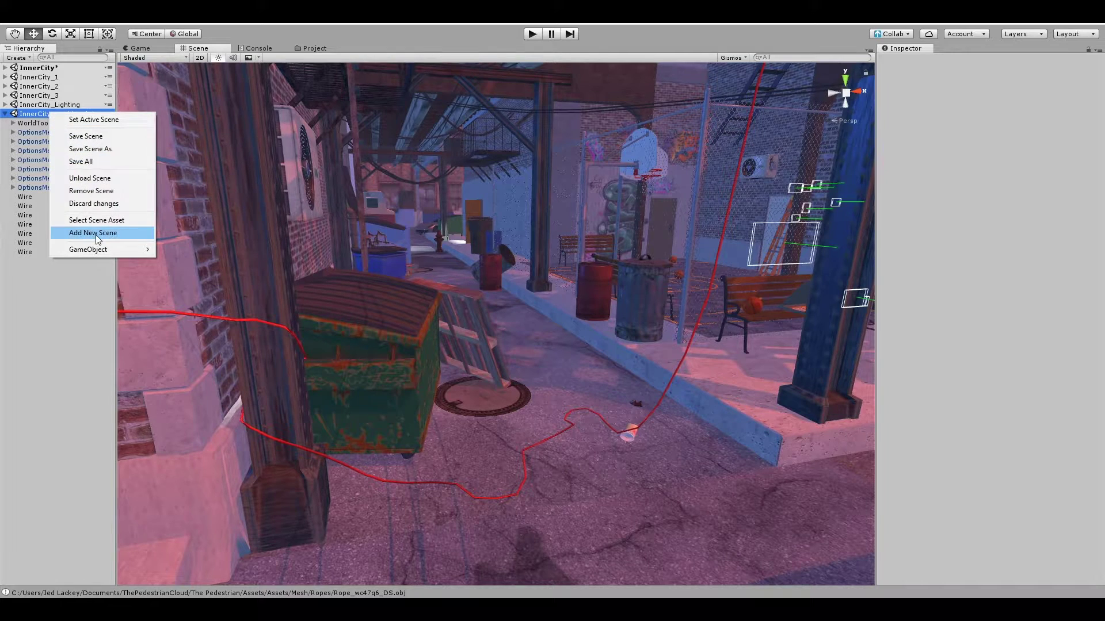
mouse_move(101, 250)
click(184, 250)
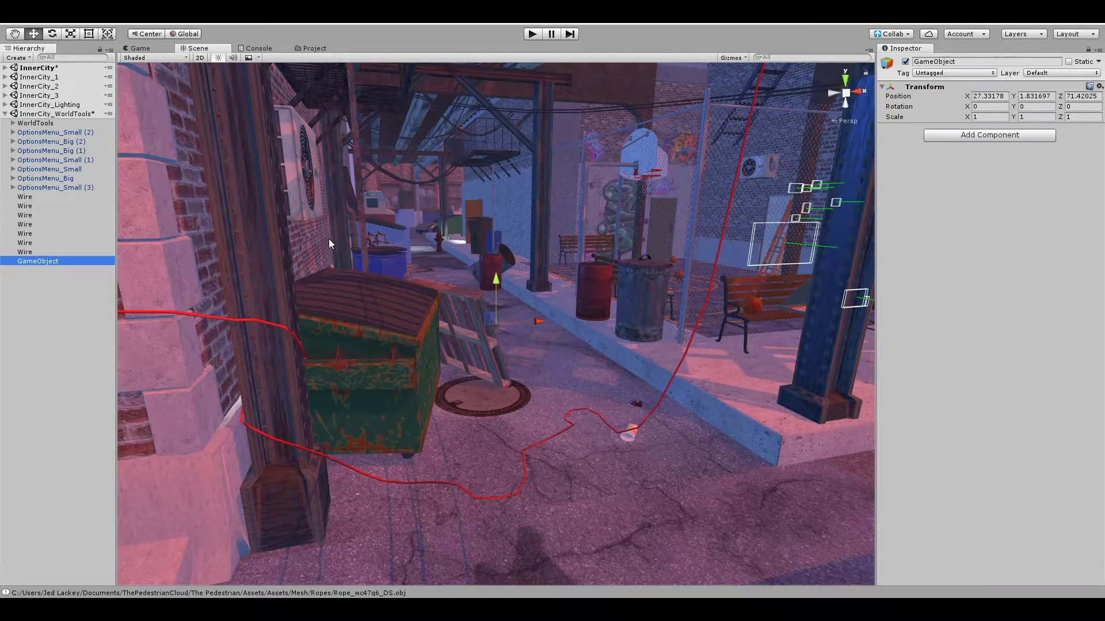
click(983, 135)
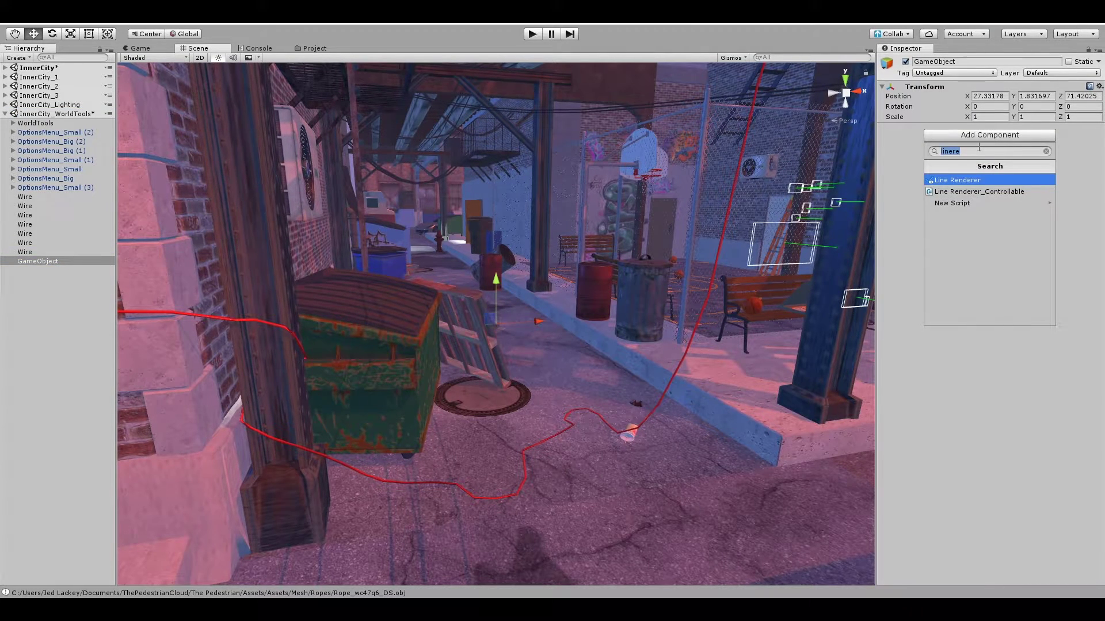
key(Return)
Frame the new line and set the X coordinate of its first position, Element 0, to 5.98
middle_drag(643, 315, 650, 313)
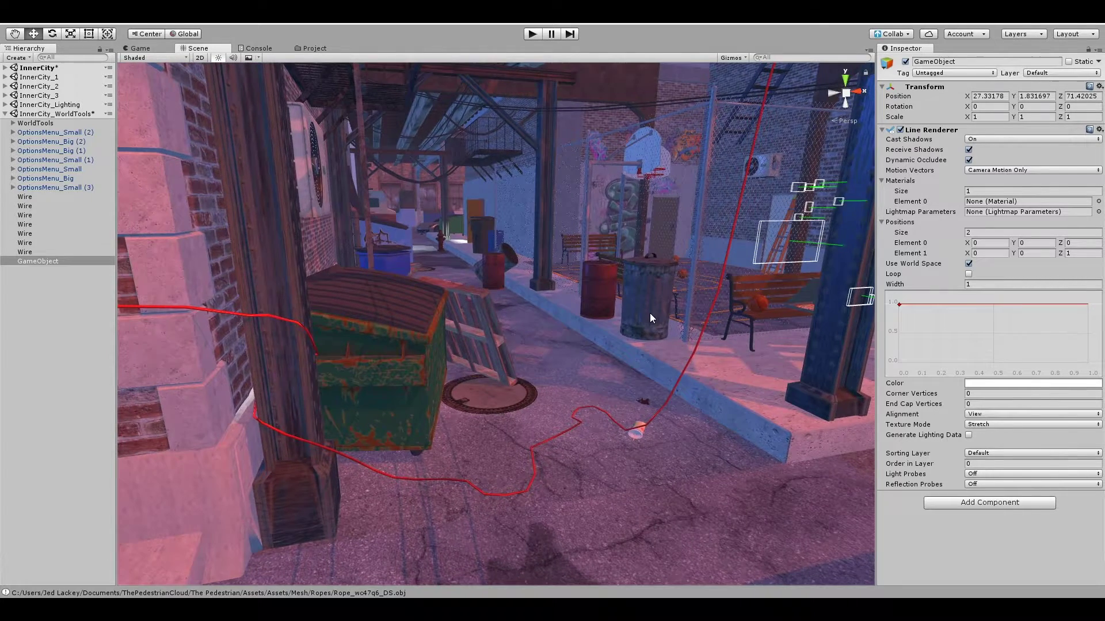
key(f)
alt+drag(650, 313, 651, 370)
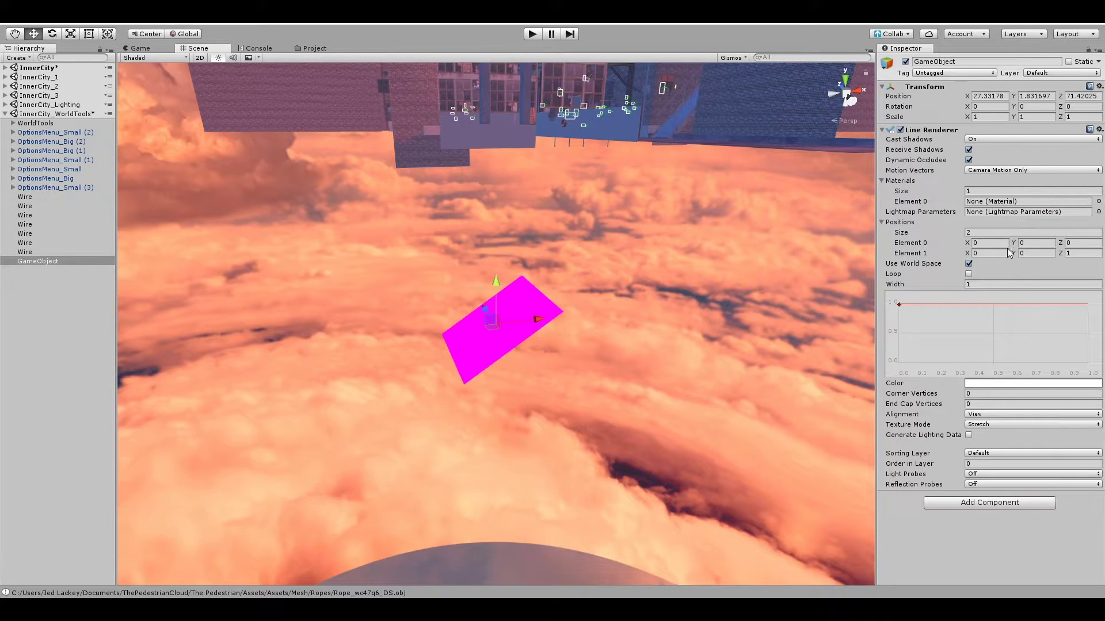
drag(966, 245, 1086, 248)
middle_drag(735, 217, 461, 254)
middle_drag(580, 240, 615, 258)
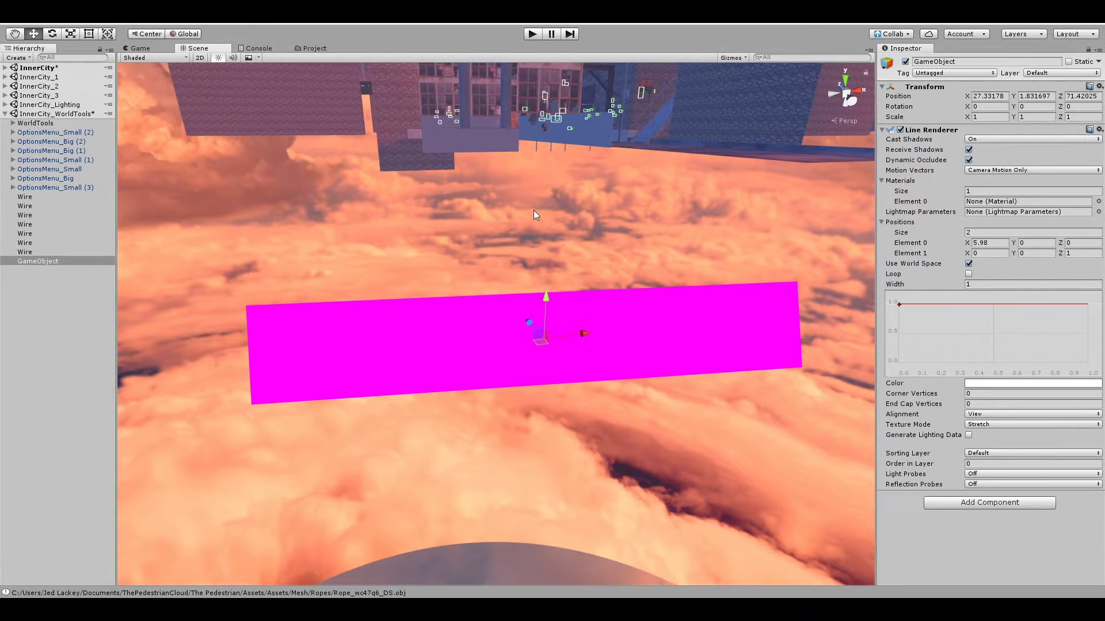
Assign the material named Red to the Line Renderer's first material slot
click(1099, 201)
text(red)
click(426, 321)
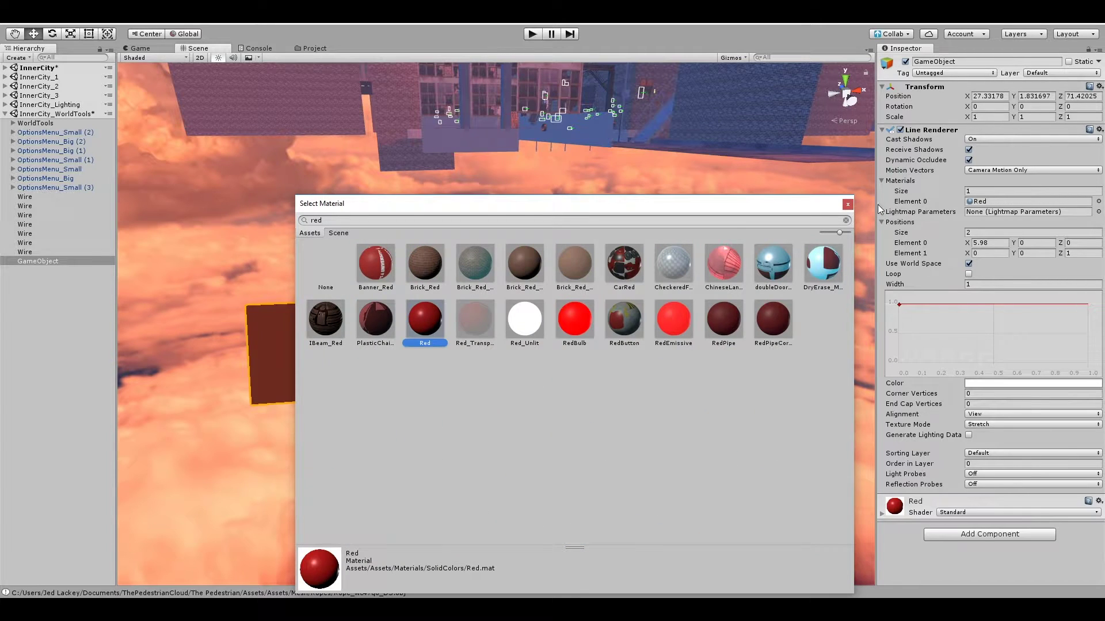
click(847, 205)
alt+drag(573, 408, 748, 351)
Increase the line's position count to 3 and set the third position's Y coordinate to 2.03
click(977, 234)
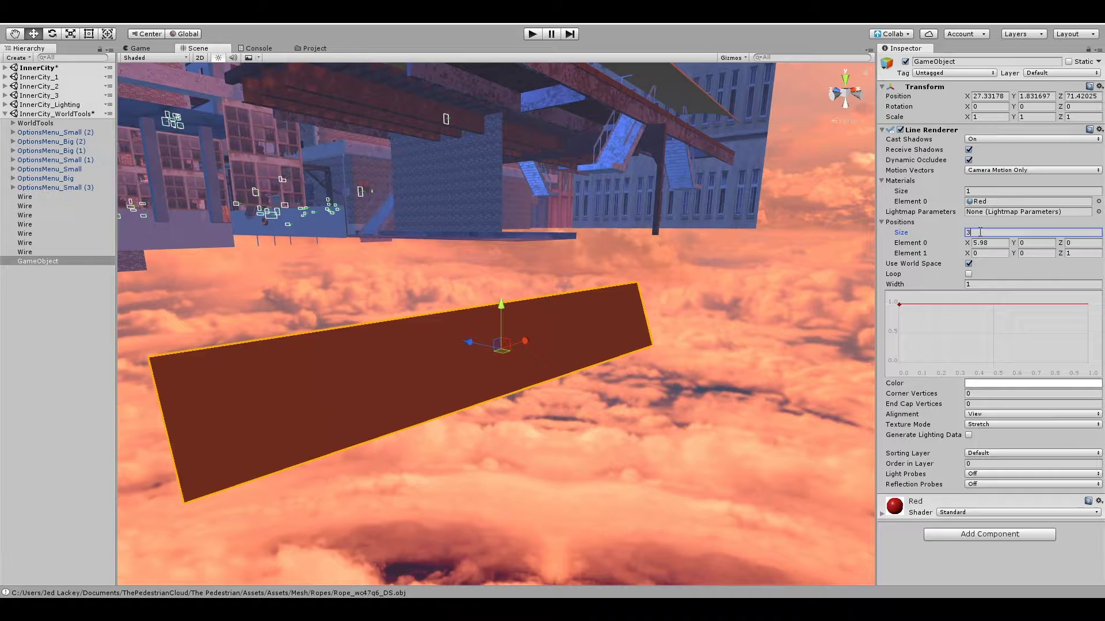
text(3)
key(Return)
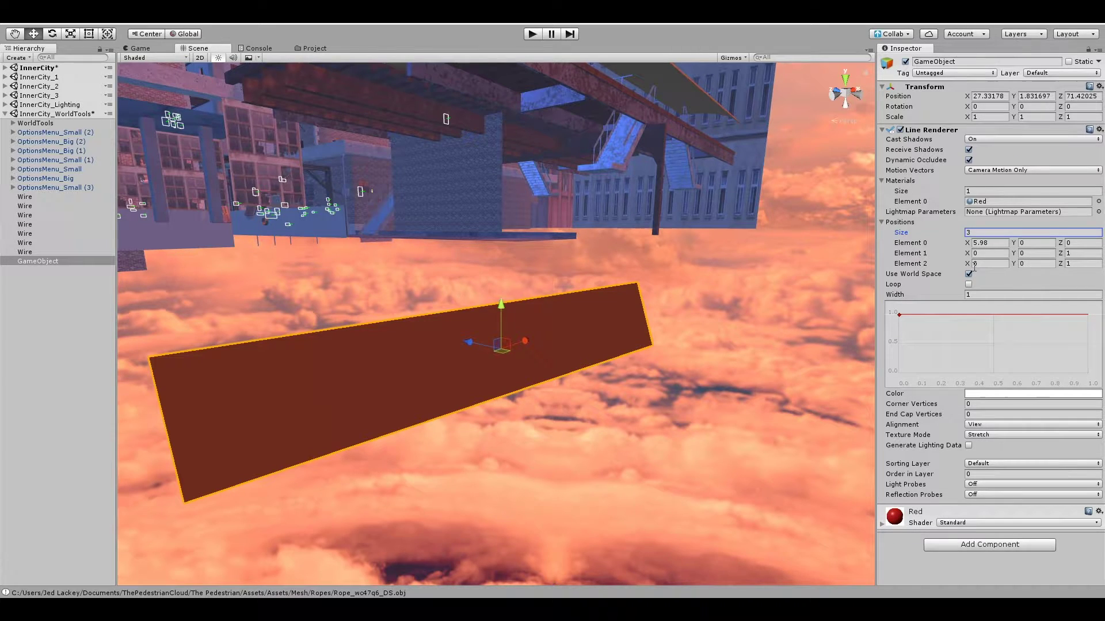
click(972, 264)
drag(1019, 268, 576, 281)
middle_drag(575, 286, 592, 286)
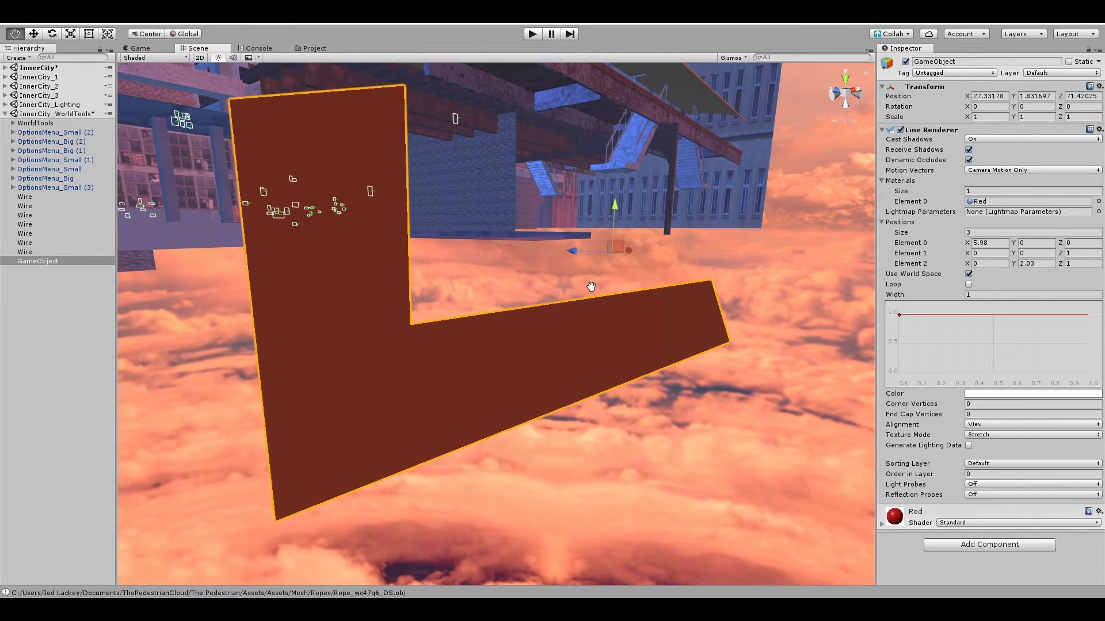
Examine from several viewing angles how the line's flat strip faces the camera and bends at its corner
scroll(591, 287, down, 4)
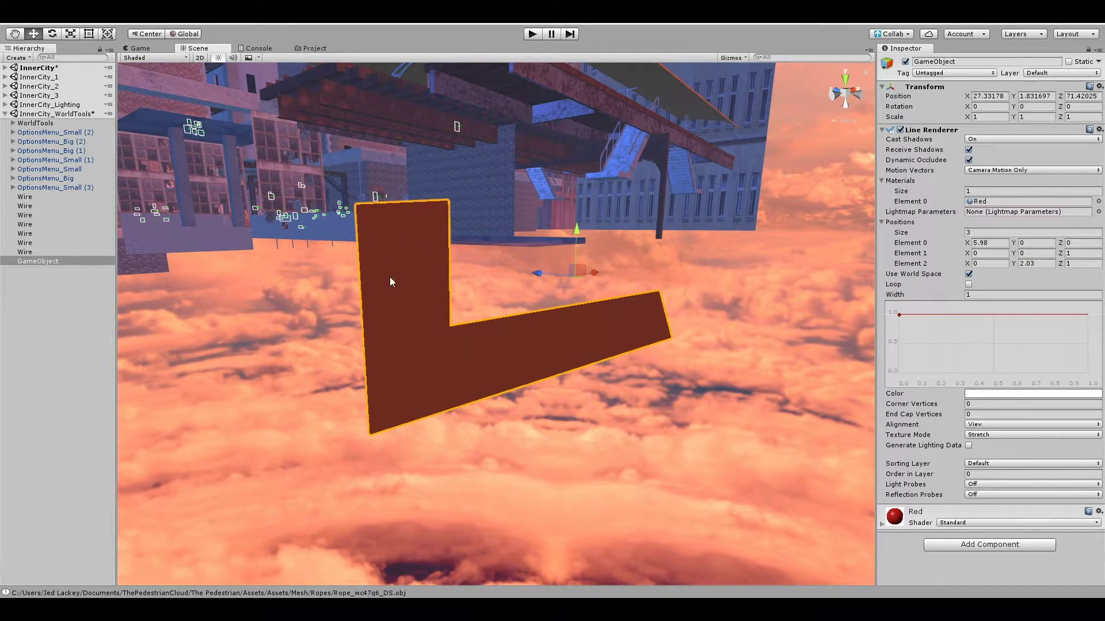
alt+drag(505, 362, 489, 345)
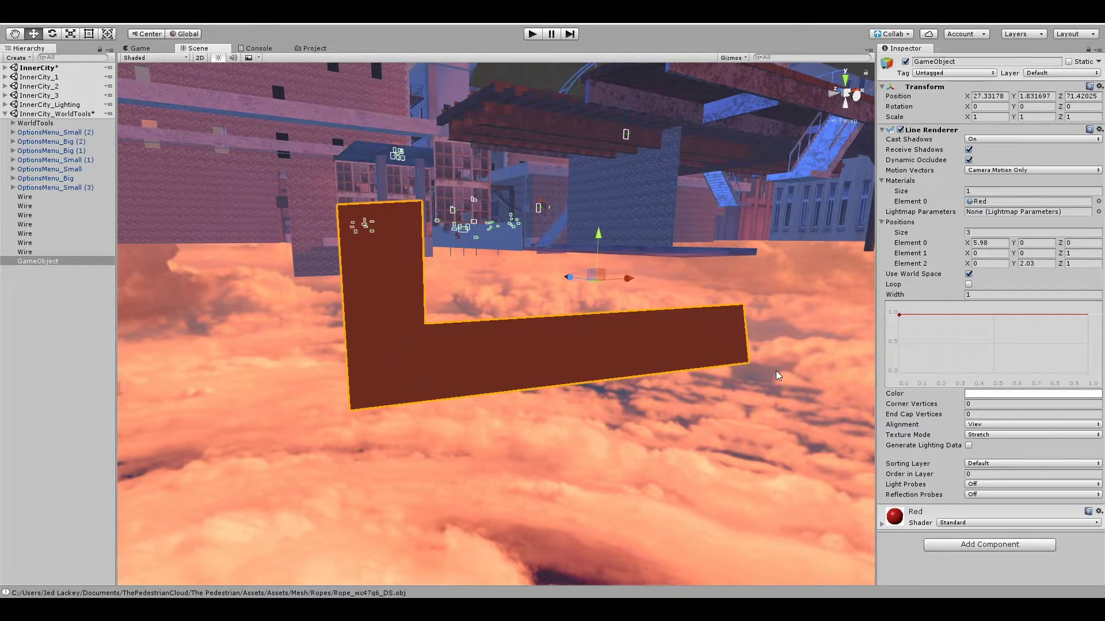
alt+drag(437, 220, 492, 309)
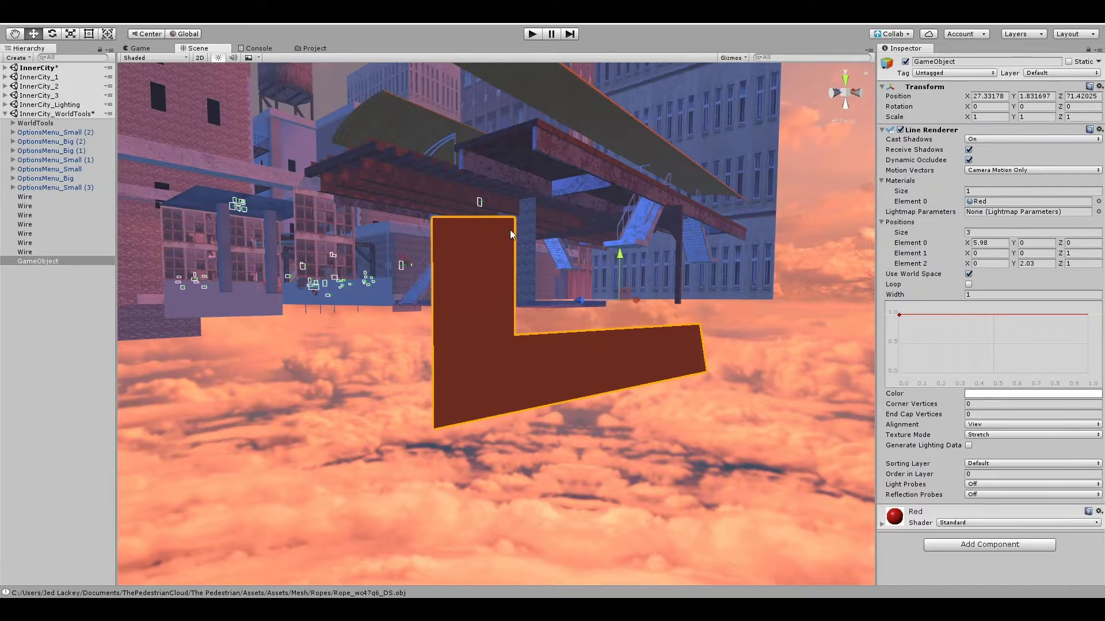
alt+drag(510, 229, 564, 236)
alt+drag(488, 311, 531, 342)
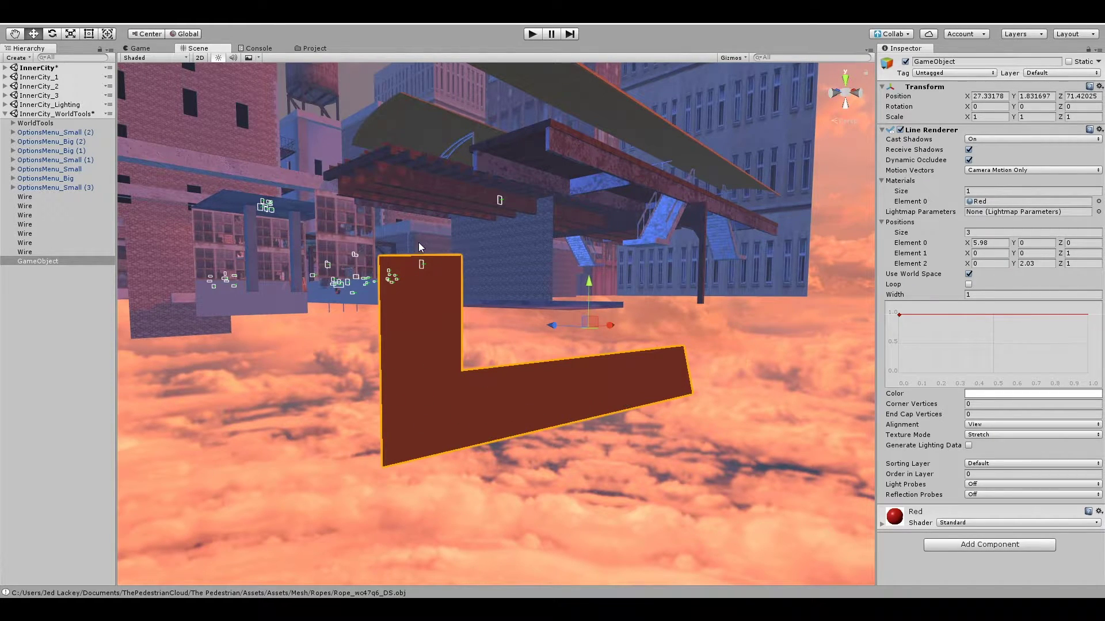
alt+drag(554, 431, 443, 314)
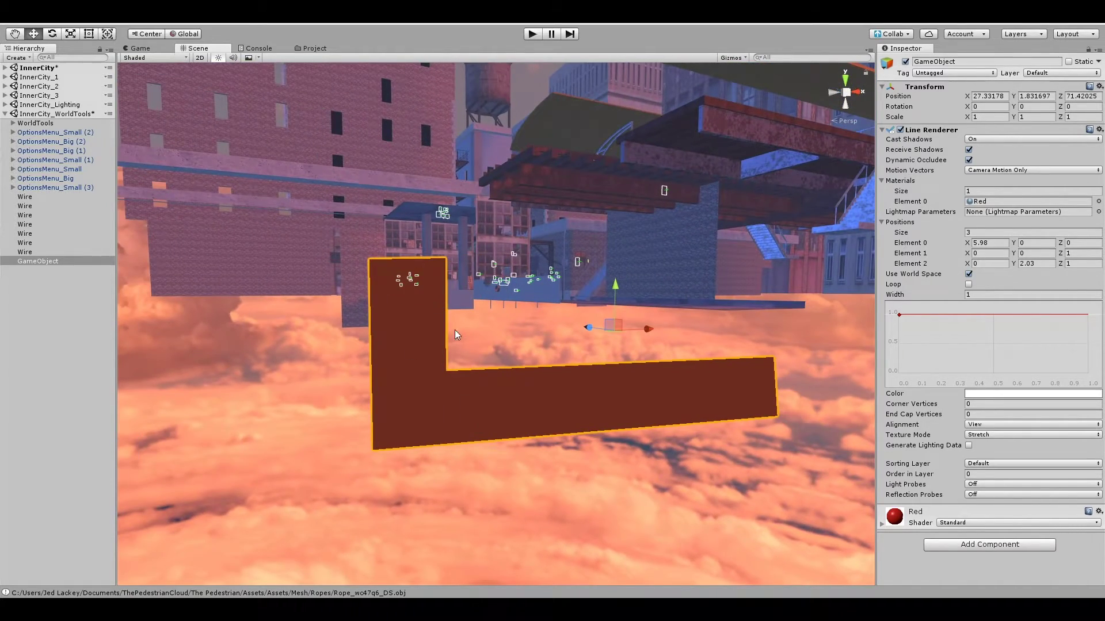
alt+drag(599, 402, 628, 420)
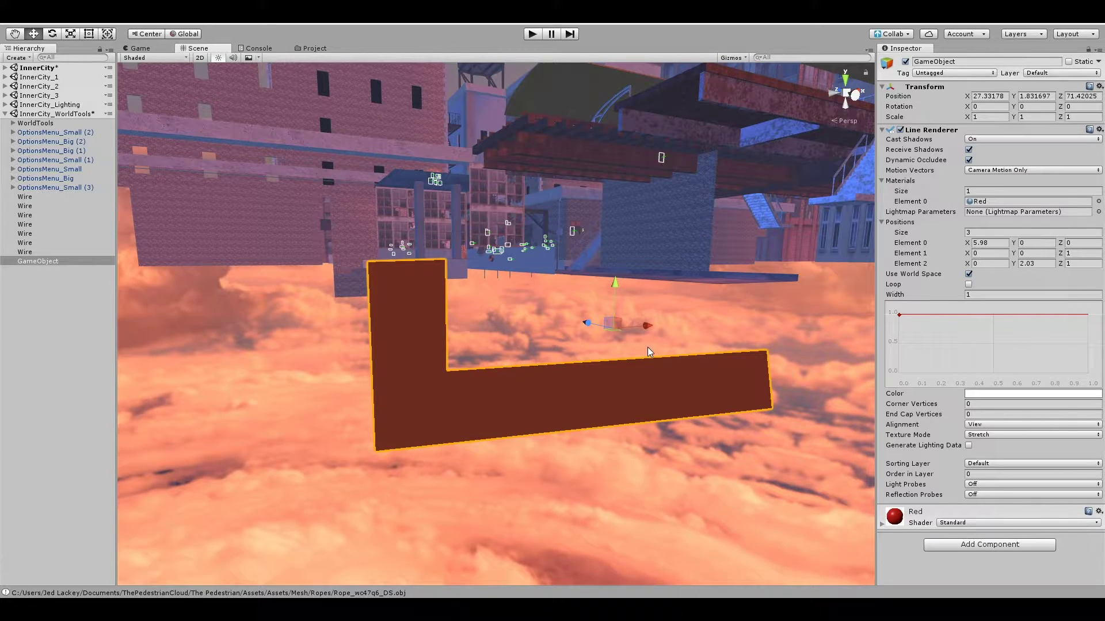
middle_drag(708, 332, 671, 347)
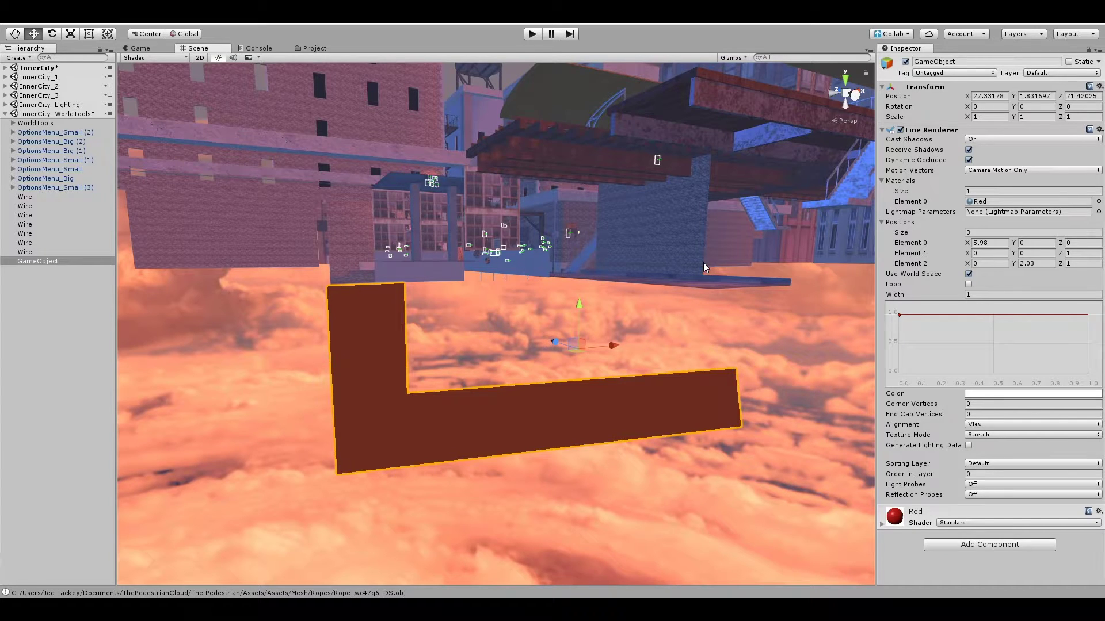
Delete the GameObject that carries the Line Renderer
right_click(37, 264)
click(75, 327)
Select the red Wire lying across the alley ground and enable editing of its Rope points
right_drag(397, 313, 377, 345)
key(w)
key(e)
key(s)
click(403, 453)
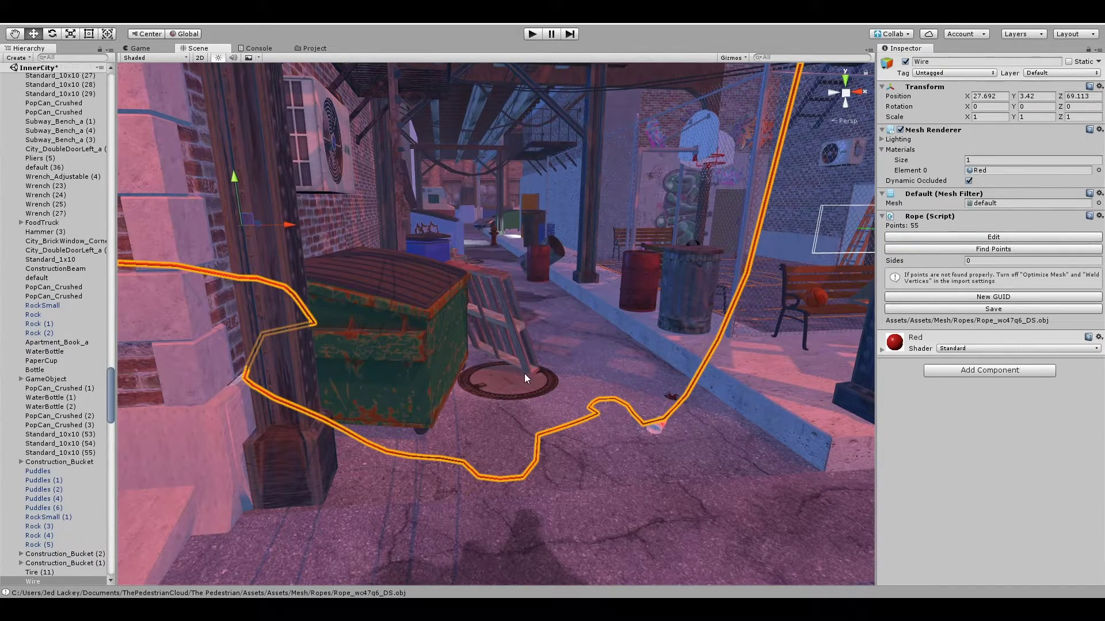
click(950, 239)
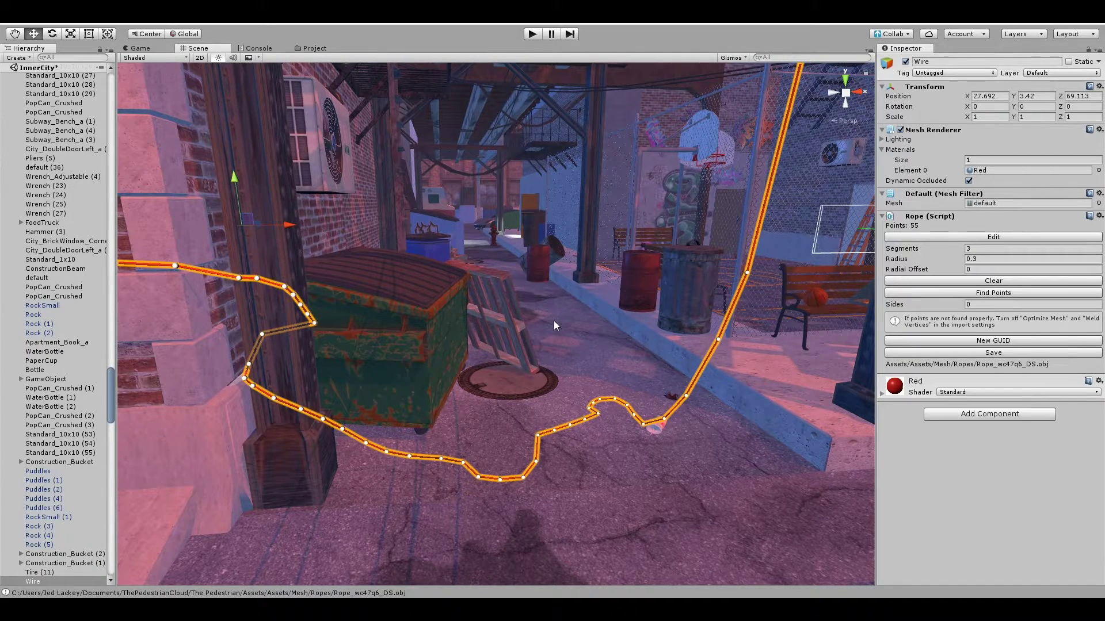
Select rope point 32 in the ground loop near the manhole and move it to about (-0.7, -3.1, -1.0)
middle_drag(554, 321, 568, 298)
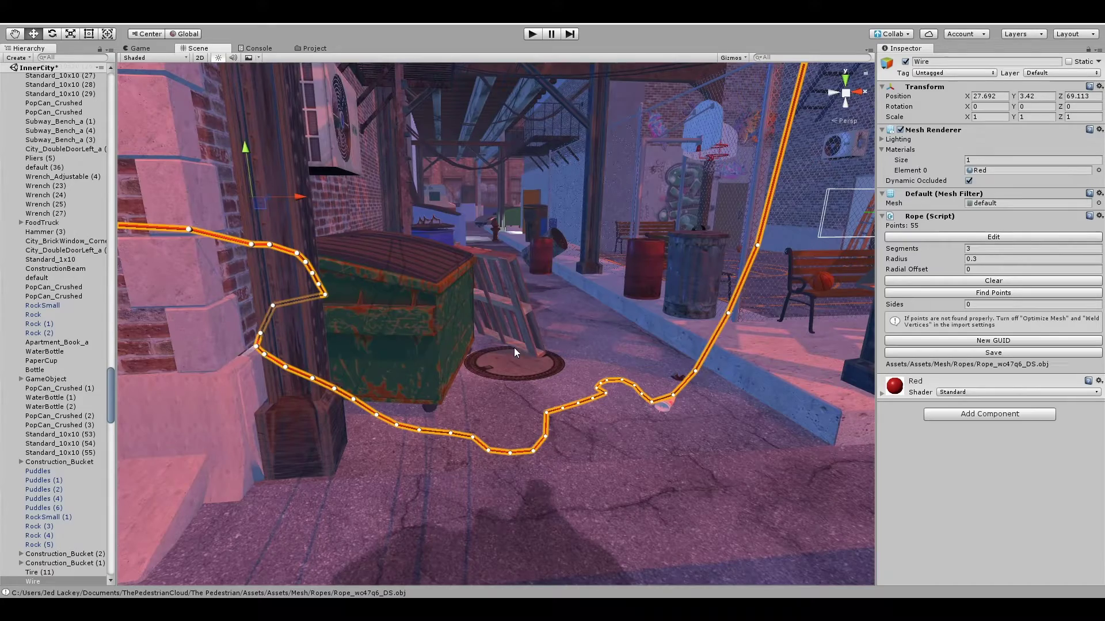
alt+drag(524, 310, 538, 414)
middle_drag(534, 379, 484, 333)
alt+drag(484, 334, 514, 410)
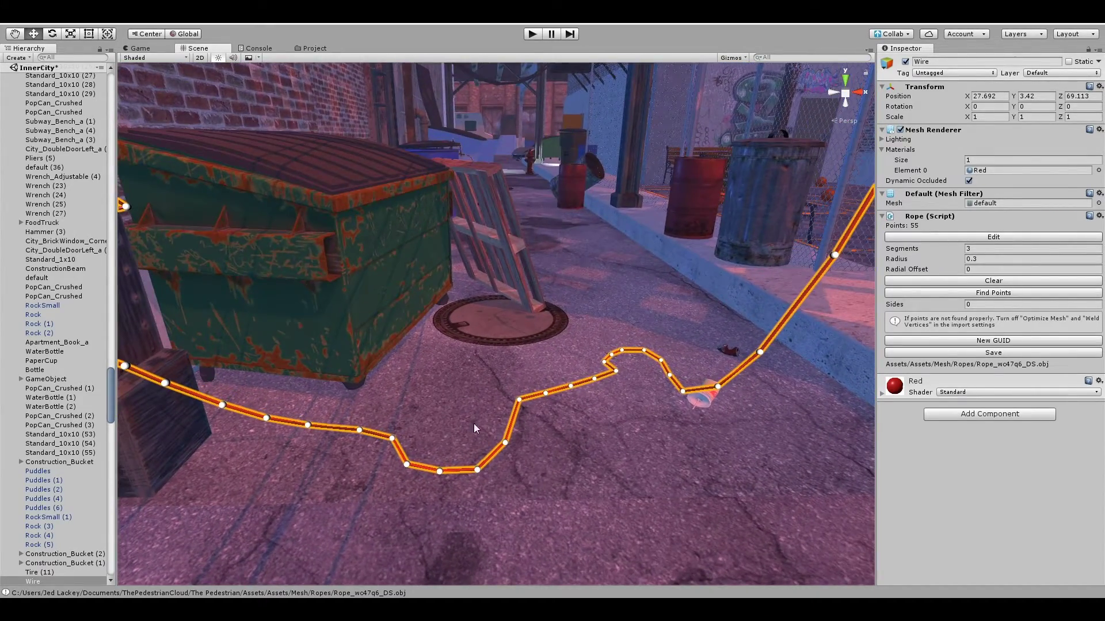
click(477, 472)
alt+drag(537, 327, 564, 262)
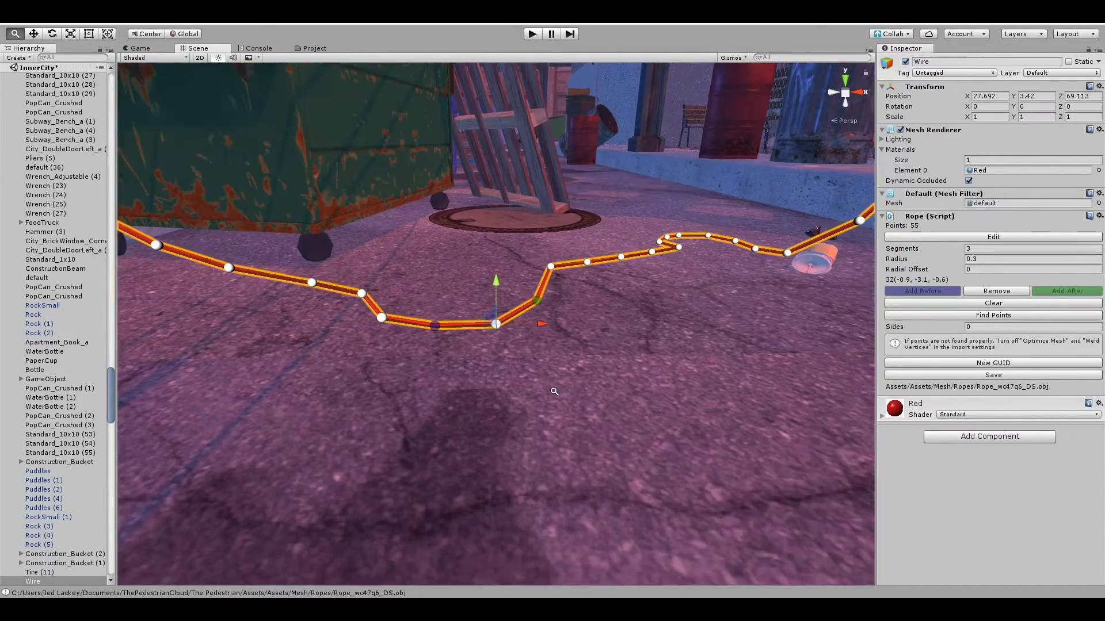
alt+right_drag(554, 391, 562, 337)
alt+drag(610, 383, 518, 315)
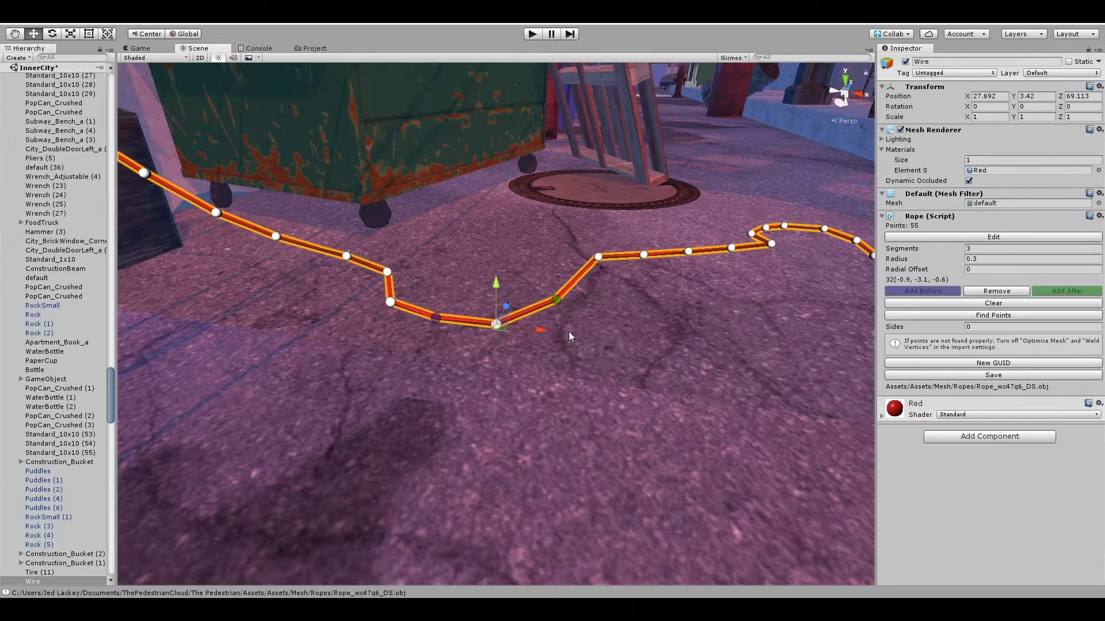
alt+drag(602, 402, 558, 389)
middle_drag(528, 252, 517, 302)
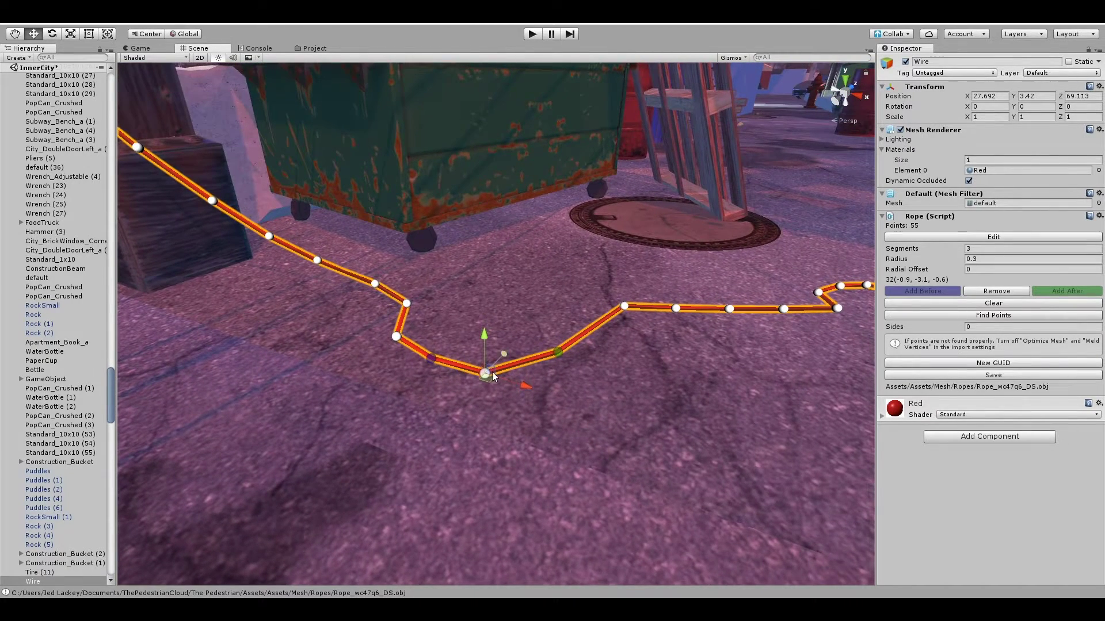
drag(485, 380, 477, 431)
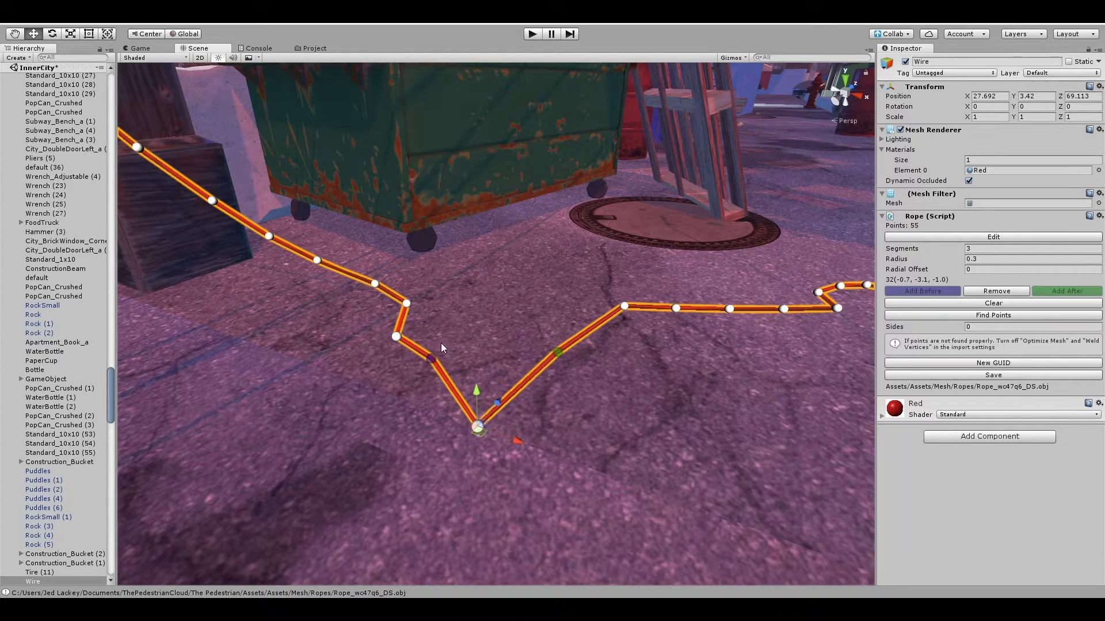
Select the neighbouring rope point 31 and move it to about (-1.2, -3.1, -0.9)
click(433, 360)
key(f)
drag(498, 329, 436, 367)
alt+drag(485, 438, 461, 412)
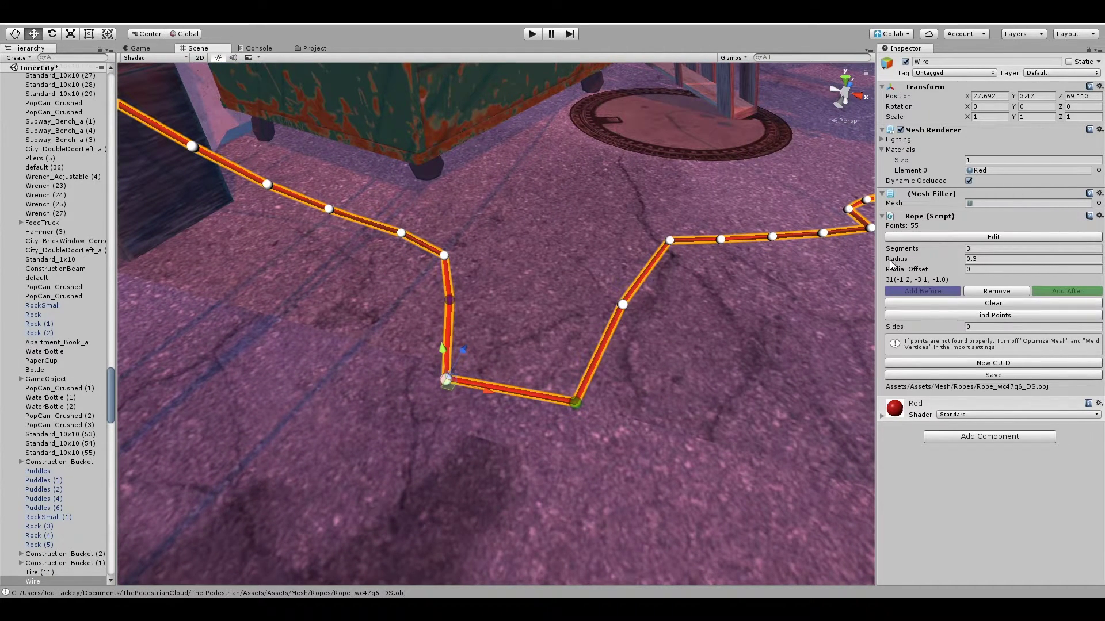
drag(447, 385, 461, 366)
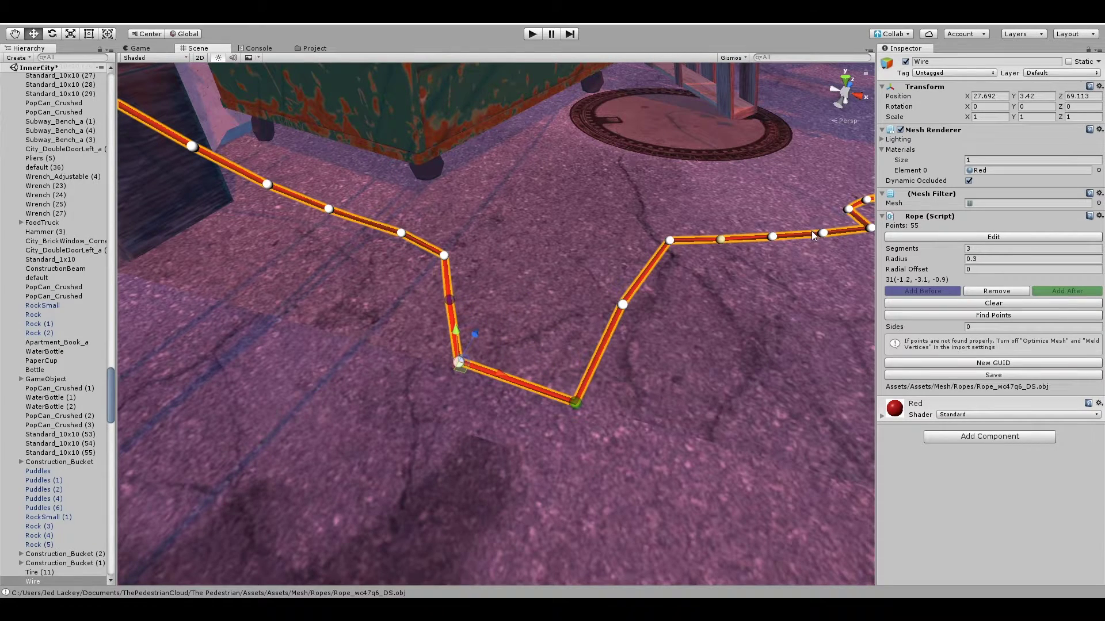
Insert a new rope point before point 32 and place it at about (-1.0, -3.1, -1.1)
click(576, 408)
middle_drag(577, 411, 504, 336)
drag(504, 336, 452, 331)
click(913, 291)
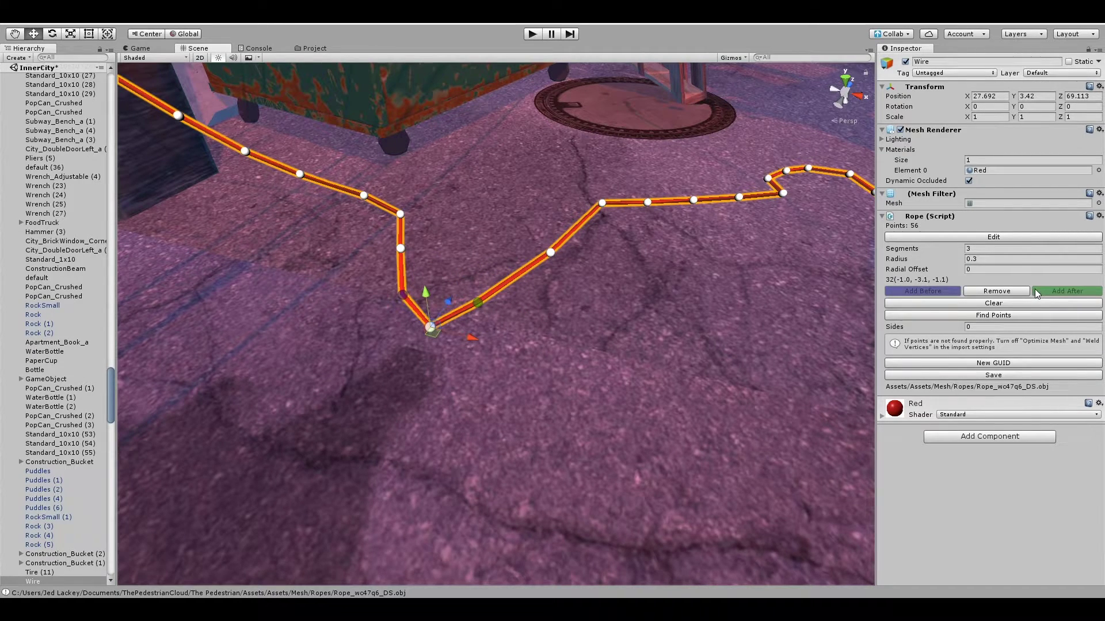
Insert a new rope point after point 33 and place it at about (-0.9, -3.1, -0.6)
click(478, 302)
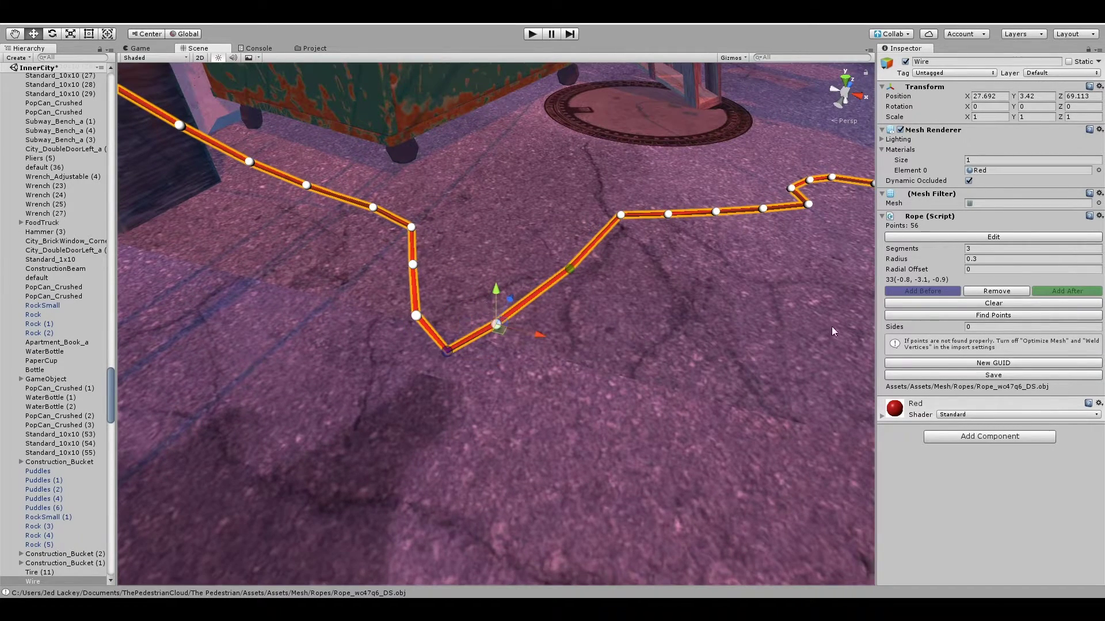
click(1055, 290)
drag(544, 305, 516, 292)
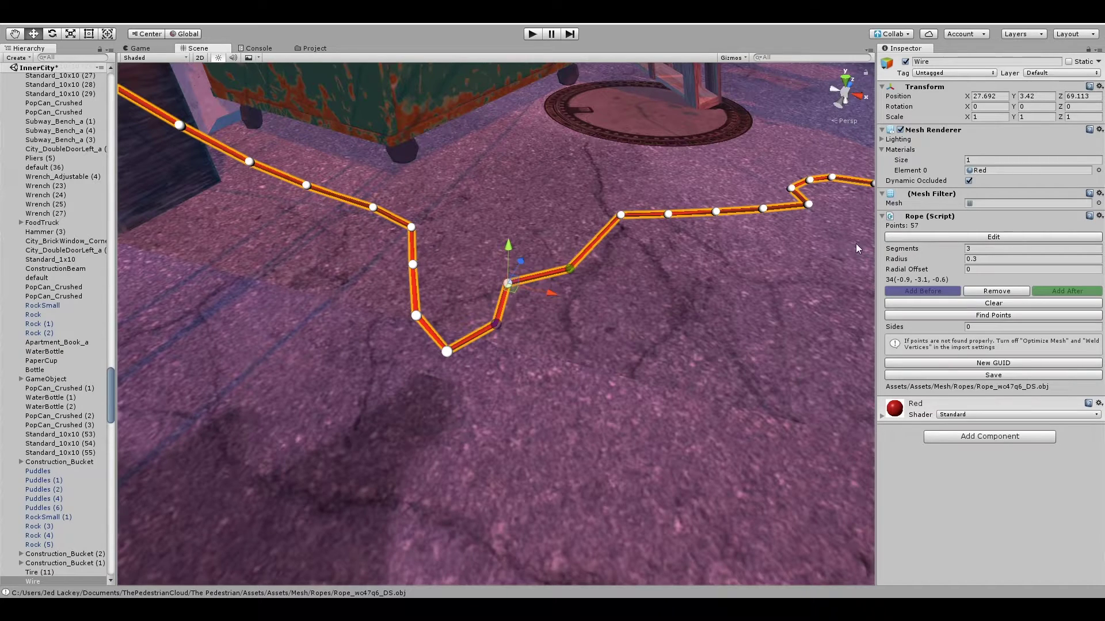
Set the rope's Segments value to 6
alt+right_drag(568, 267, 569, 426)
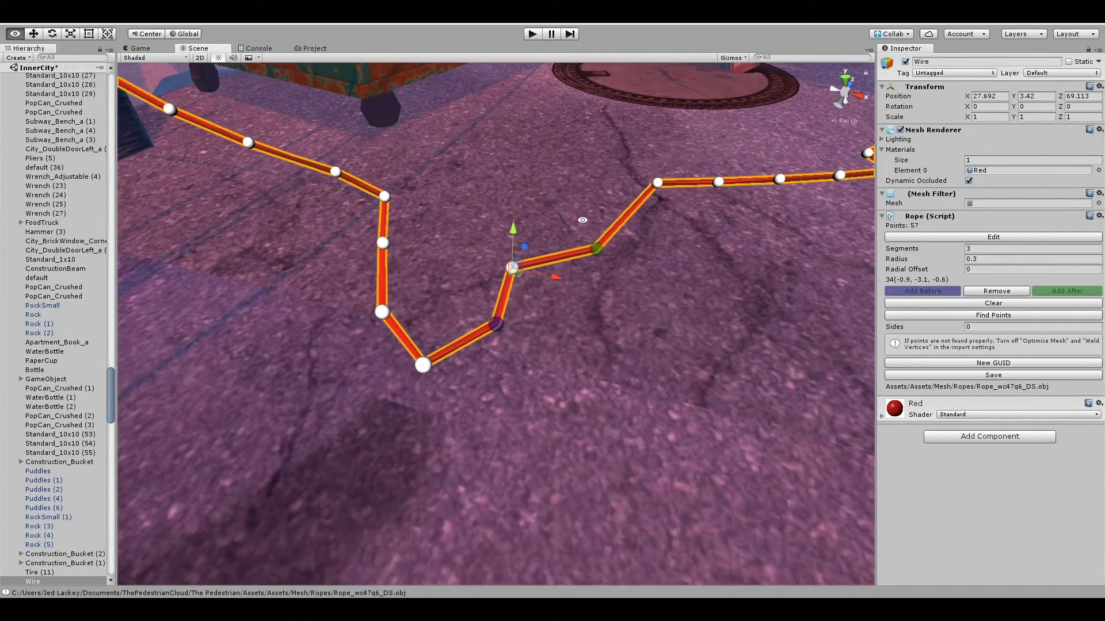
alt+right_drag(578, 172, 560, 426)
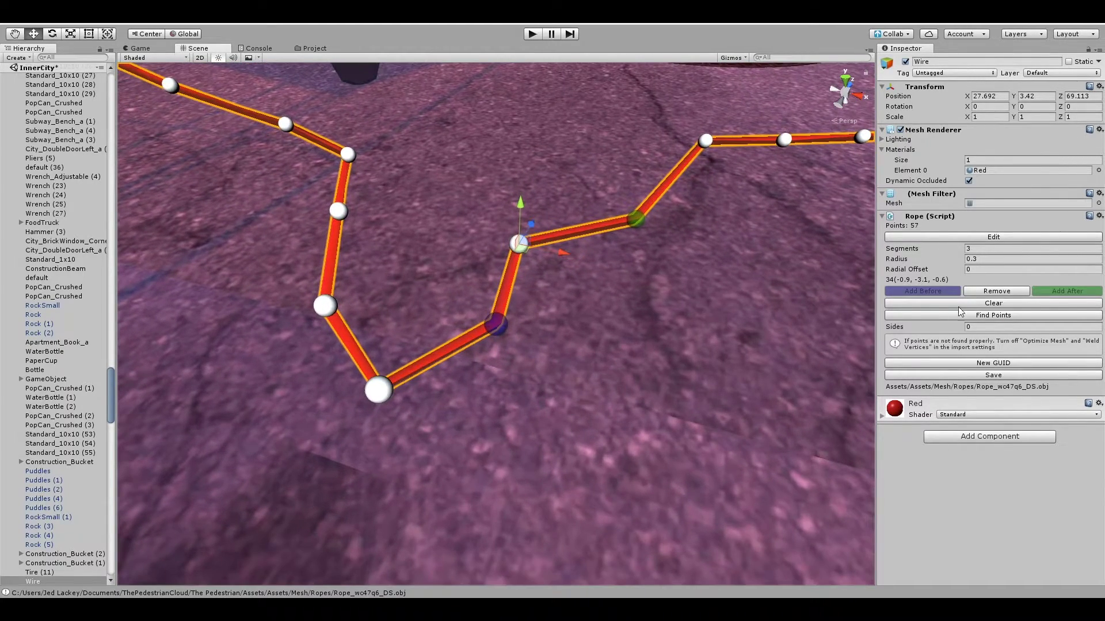
click(977, 249)
text(4)
key(BackSpace)
text(6)
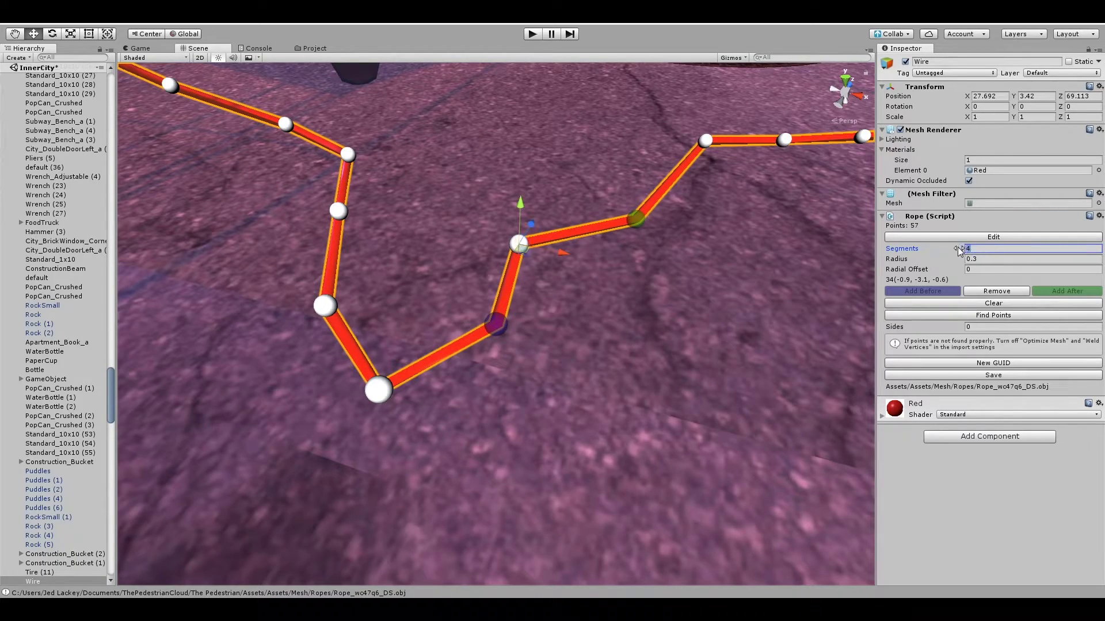
Thicken the rope by raising its Radius to 1.68
alt+drag(603, 352, 551, 350)
alt+drag(609, 374, 650, 369)
drag(898, 262, 928, 266)
alt+drag(670, 353, 707, 374)
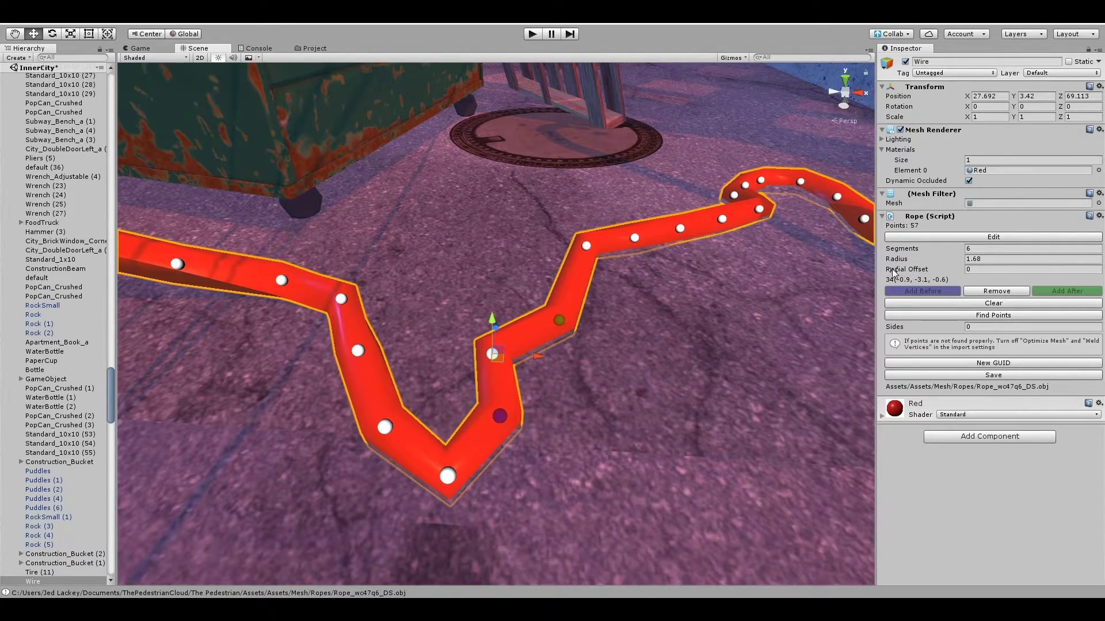
Rotate the rope's cross-section by raising its Radial Offset to 209 and view the rope from several angles
drag(907, 271, 578, 247)
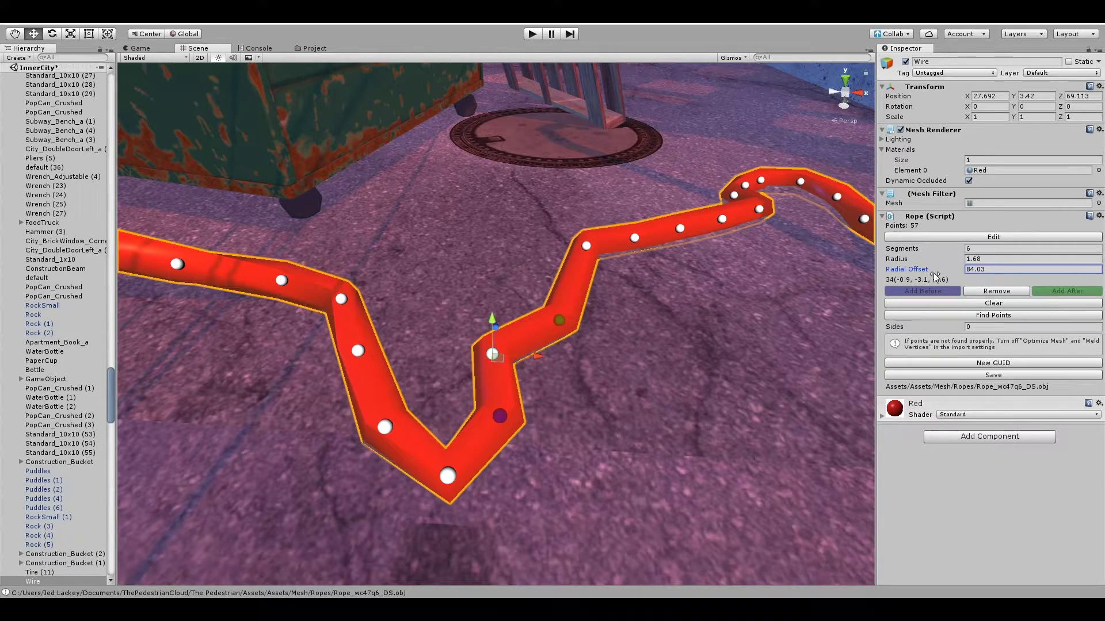
drag(930, 272, 422, 357)
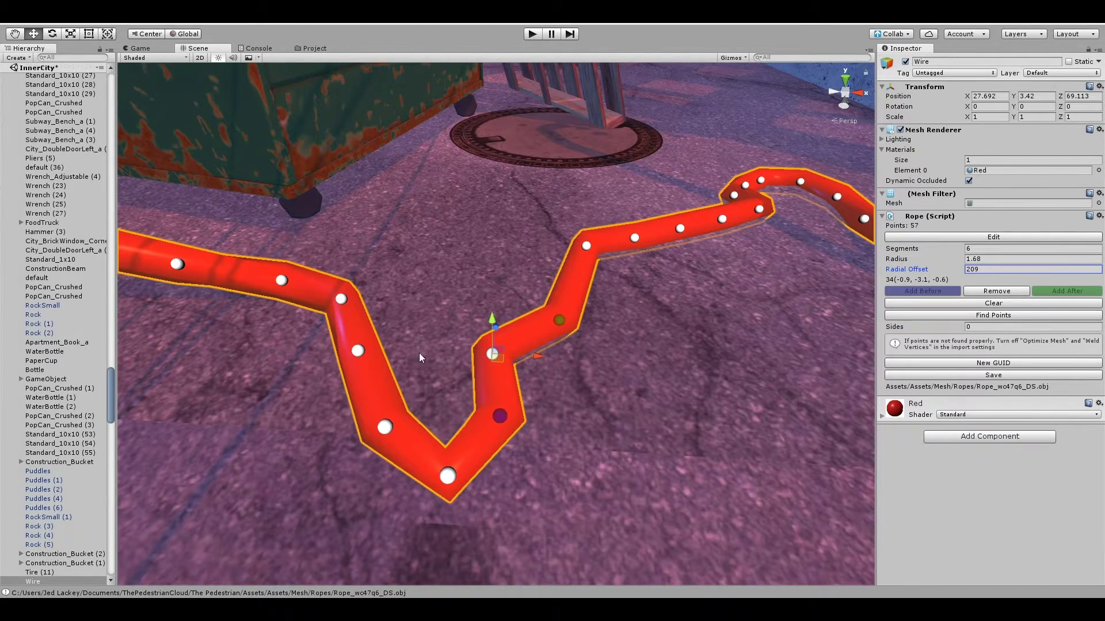
alt+right_drag(624, 417, 631, 138)
alt+drag(631, 138, 623, 366)
scroll(623, 366, up, 6)
alt+right_drag(621, 446, 611, 136)
alt+drag(581, 415, 601, 397)
Finish editing the rope's points and save its mesh, overwriting the existing file
click(999, 237)
alt+drag(607, 288, 567, 325)
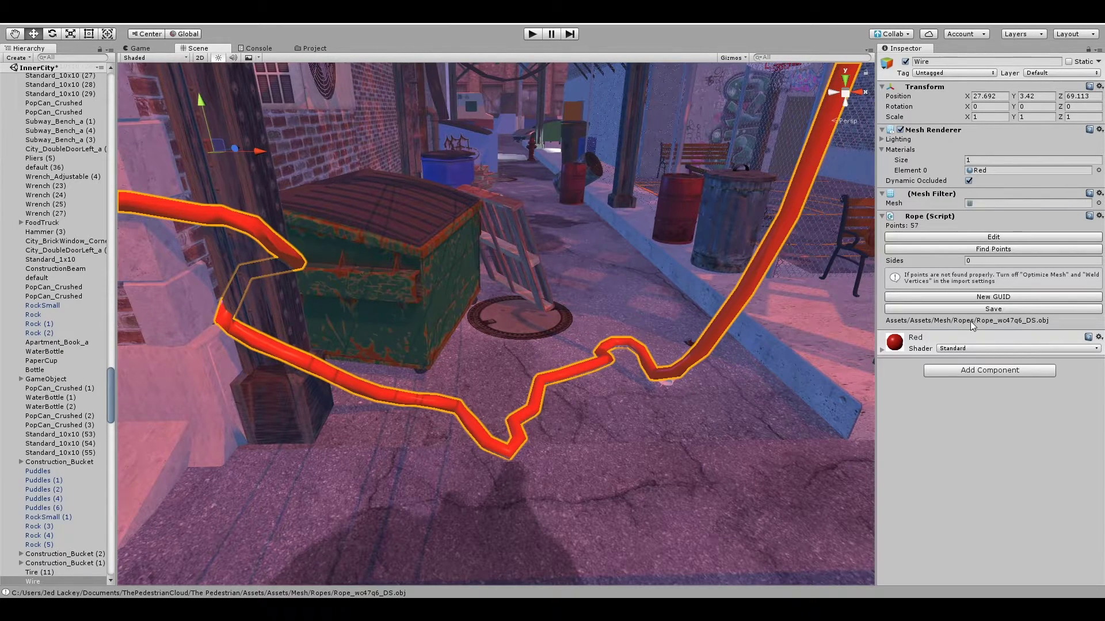
click(993, 310)
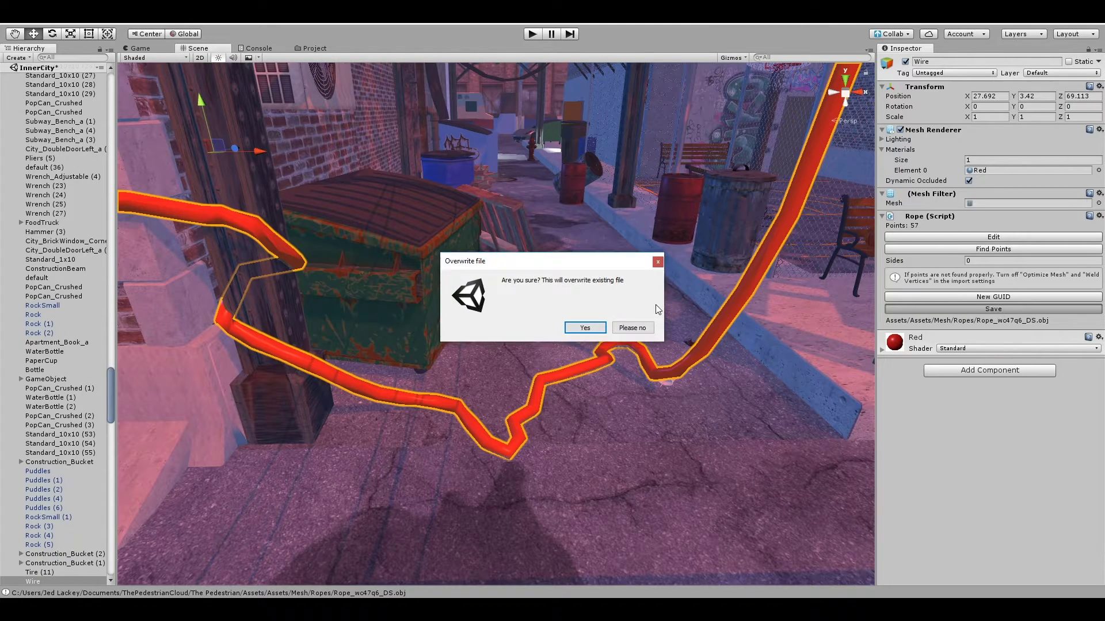
click(585, 328)
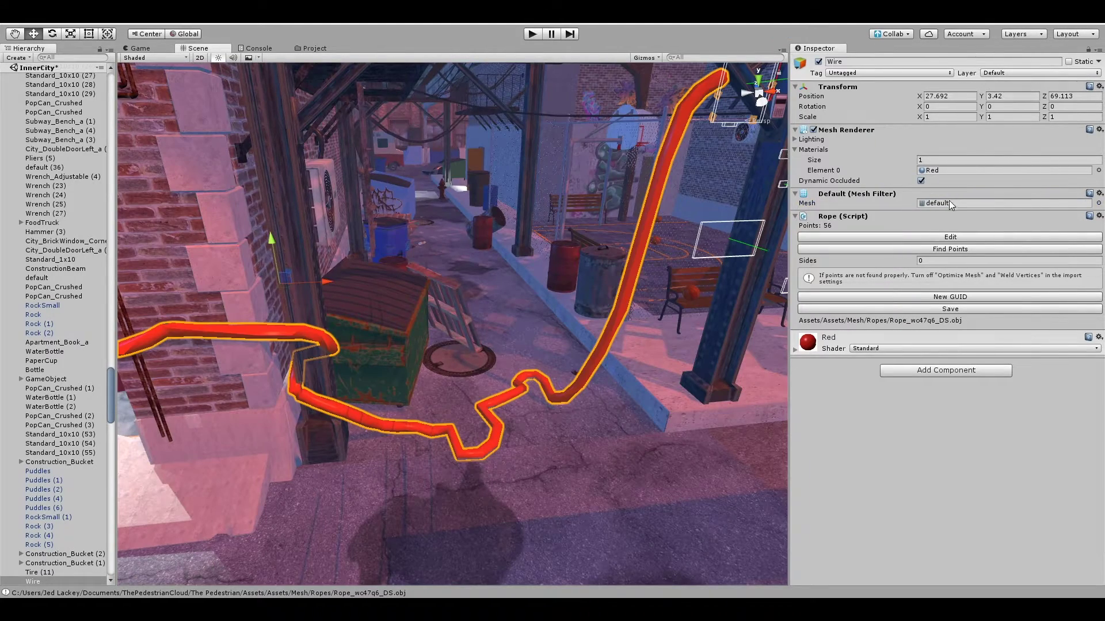
Locate the rope's saved mesh in the Ropes folder and examine the Rope_wc47q6_DS model in an enlarged, rotated preview
click(950, 204)
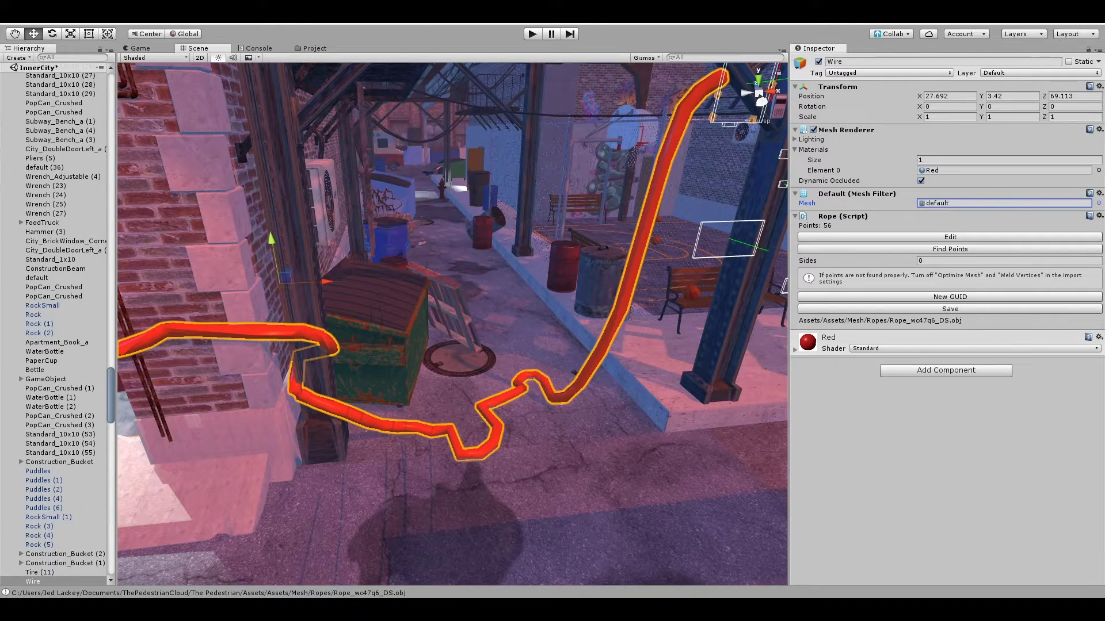
click(308, 49)
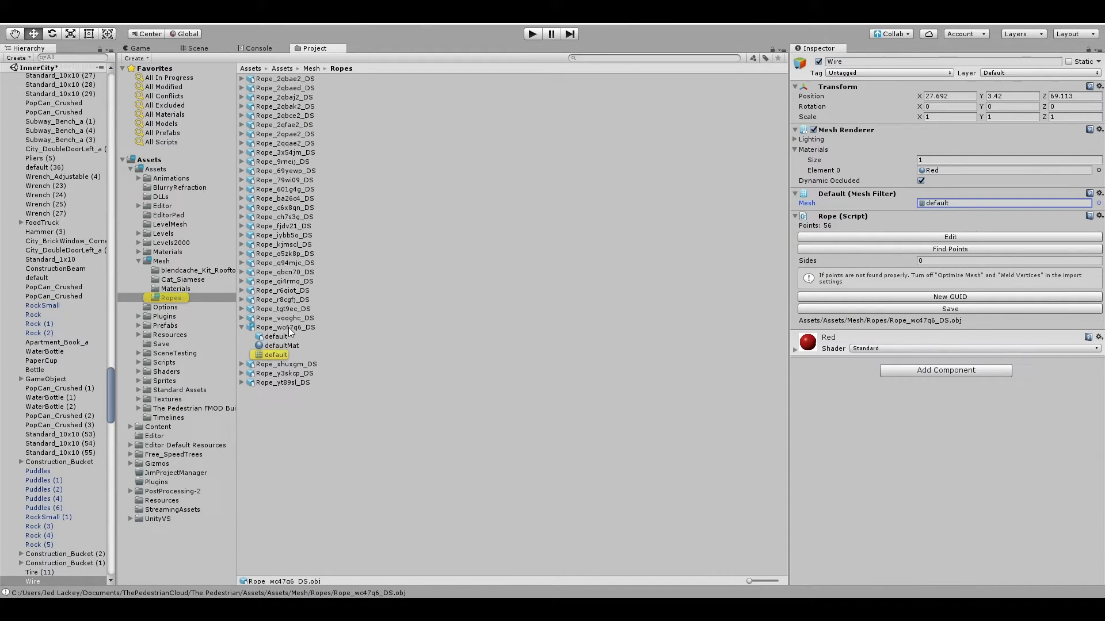
click(268, 327)
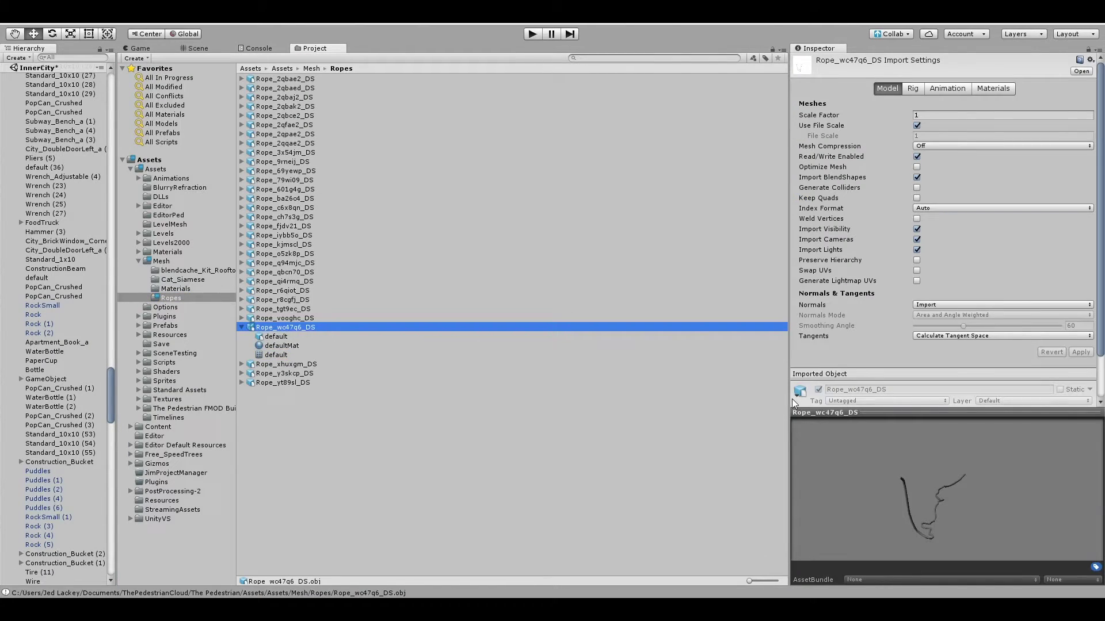
drag(790, 399, 624, 449)
drag(765, 414, 771, 309)
drag(880, 459, 717, 416)
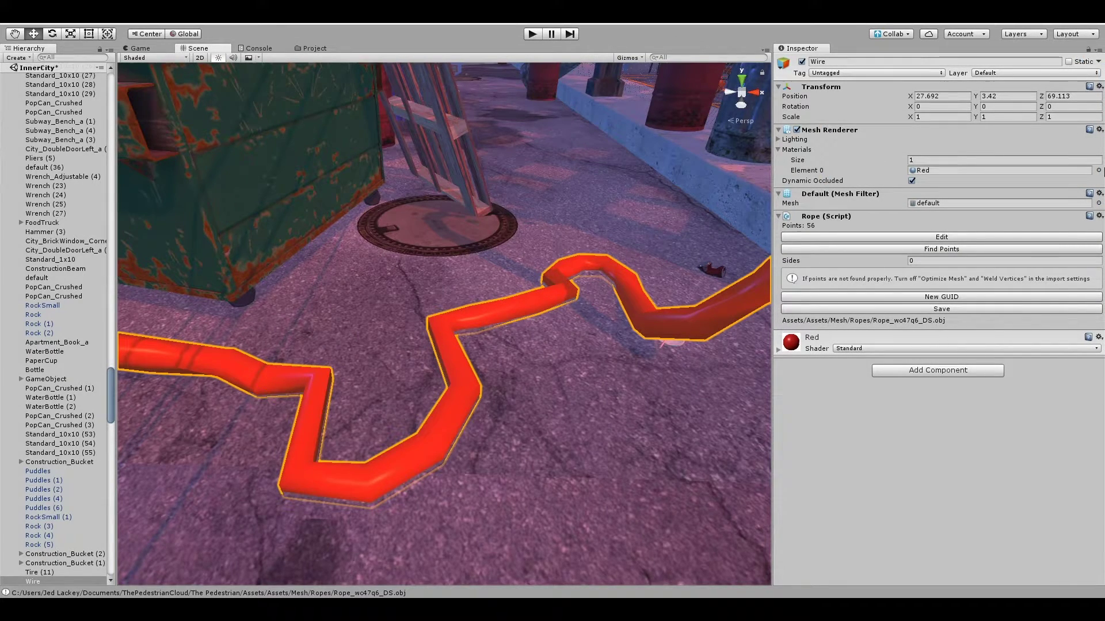
Replace the wire's material with Stonewall
click(1098, 171)
drag(547, 203, 554, 98)
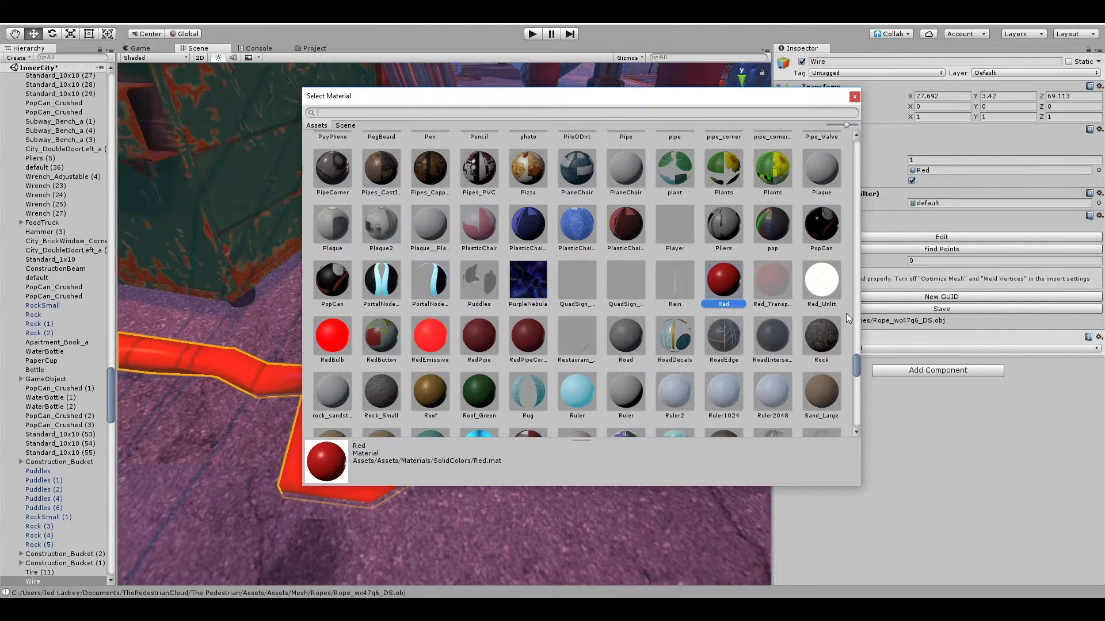
drag(859, 367, 860, 389)
click(577, 220)
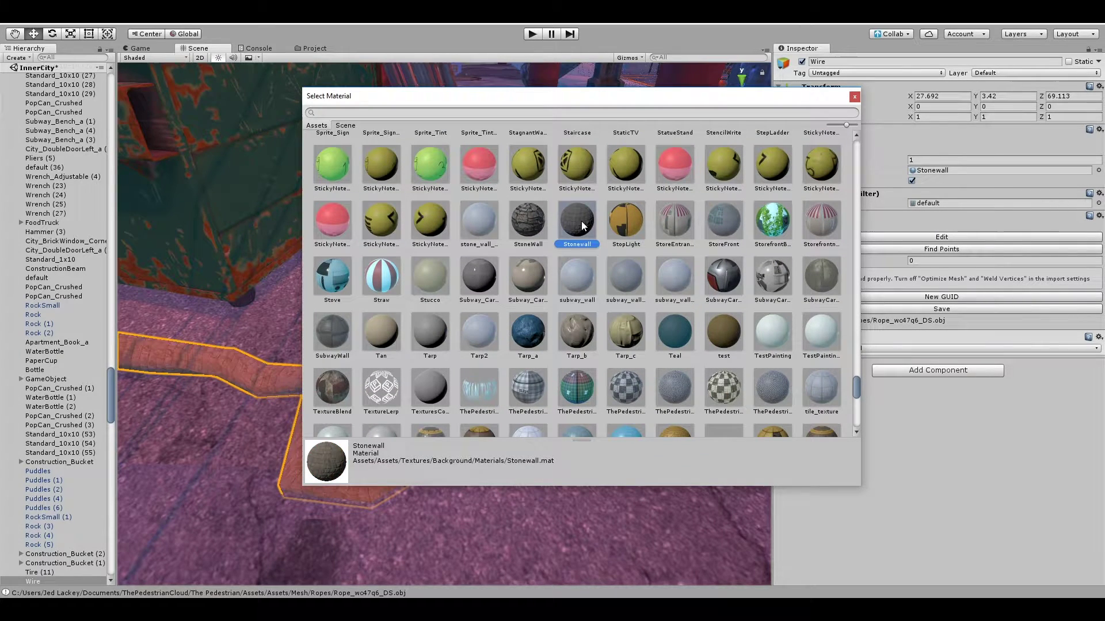
click(854, 97)
Examine up close how the stone texture wraps around the rope's bends on the ground
middle_drag(499, 286, 551, 233)
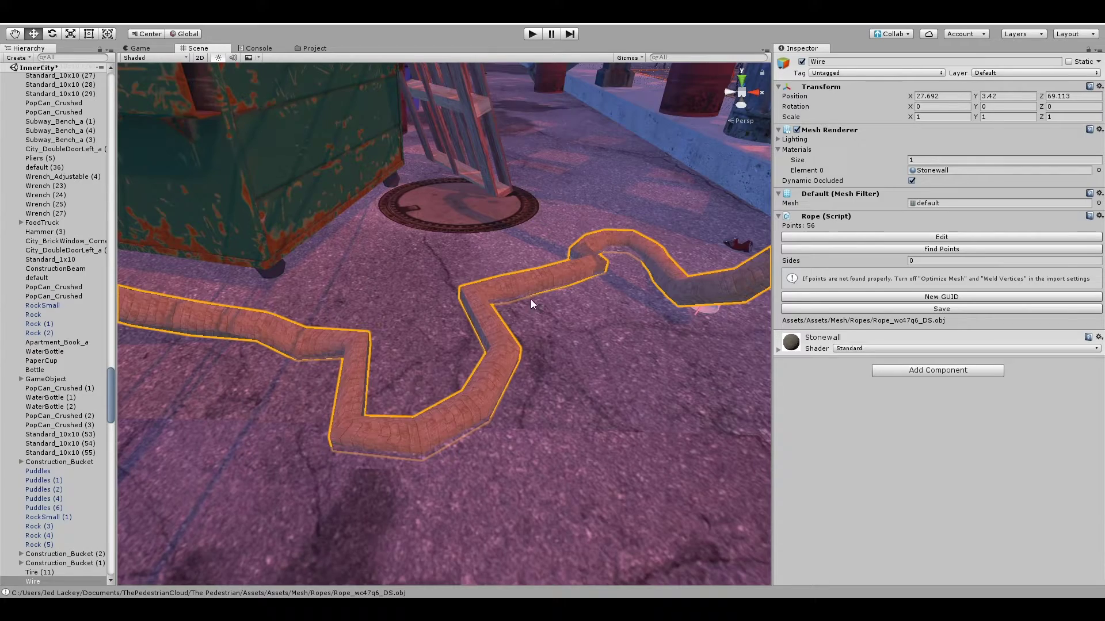
middle_drag(530, 300, 545, 335)
scroll(546, 293, up, 2)
alt+drag(545, 335, 505, 311)
middle_drag(505, 310, 526, 345)
scroll(511, 267, up, 2)
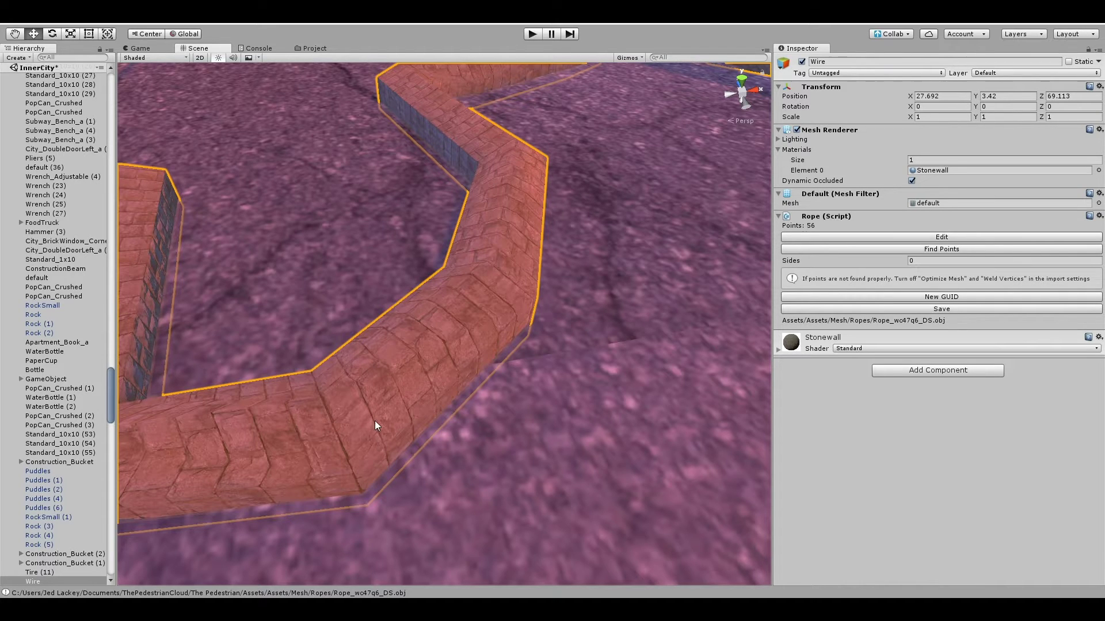
mouse_move(506, 362)
alt+mouse_down()
mouse_move(510, 372)
mouse_move(493, 380)
alt+mouse_up()
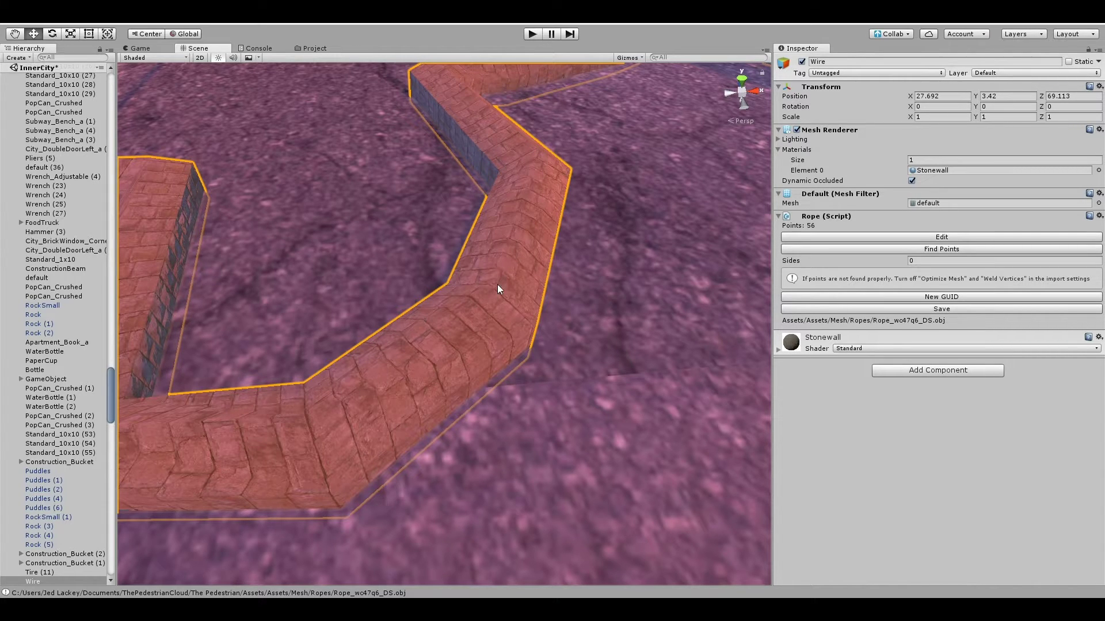
scroll(563, 223, down, 10)
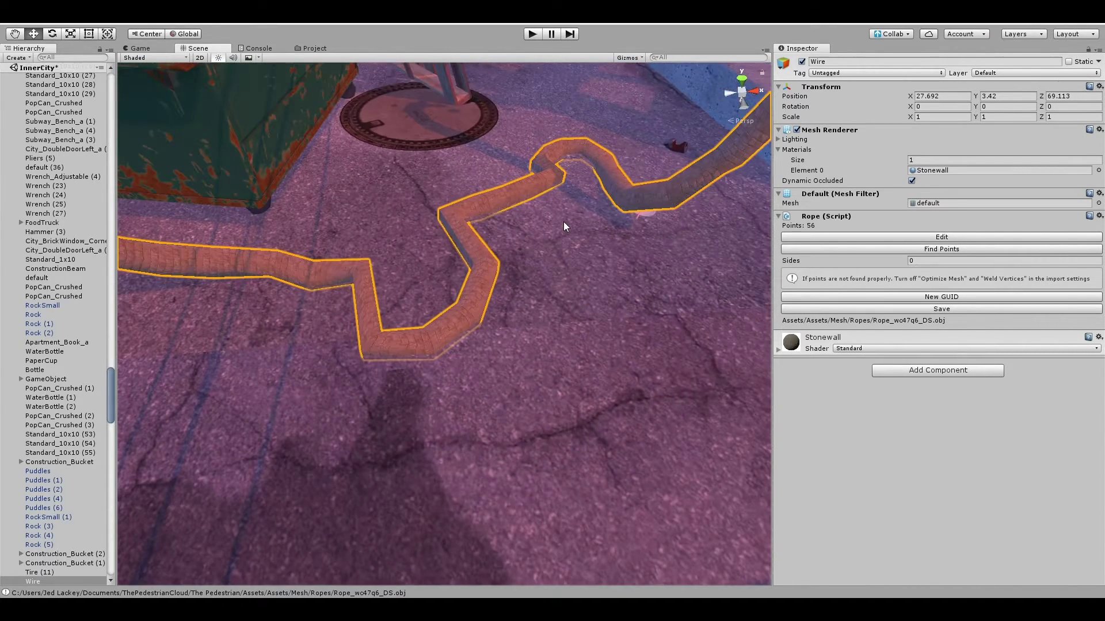
alt+drag(550, 326, 560, 325)
Thicken the stone-textured rope to a Radius of 2.39, check its bends up close and leave point editing
click(941, 236)
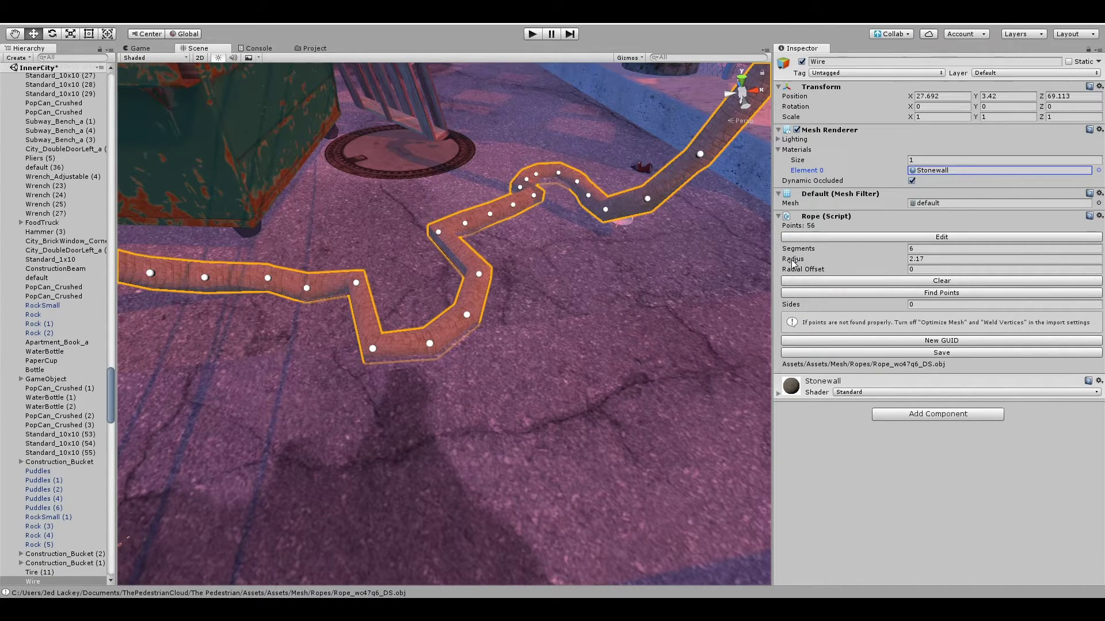
mouse_move(796, 260)
mouse_down()
mouse_move(854, 257)
mouse_move(782, 259)
mouse_move(837, 251)
mouse_move(798, 259)
mouse_up()
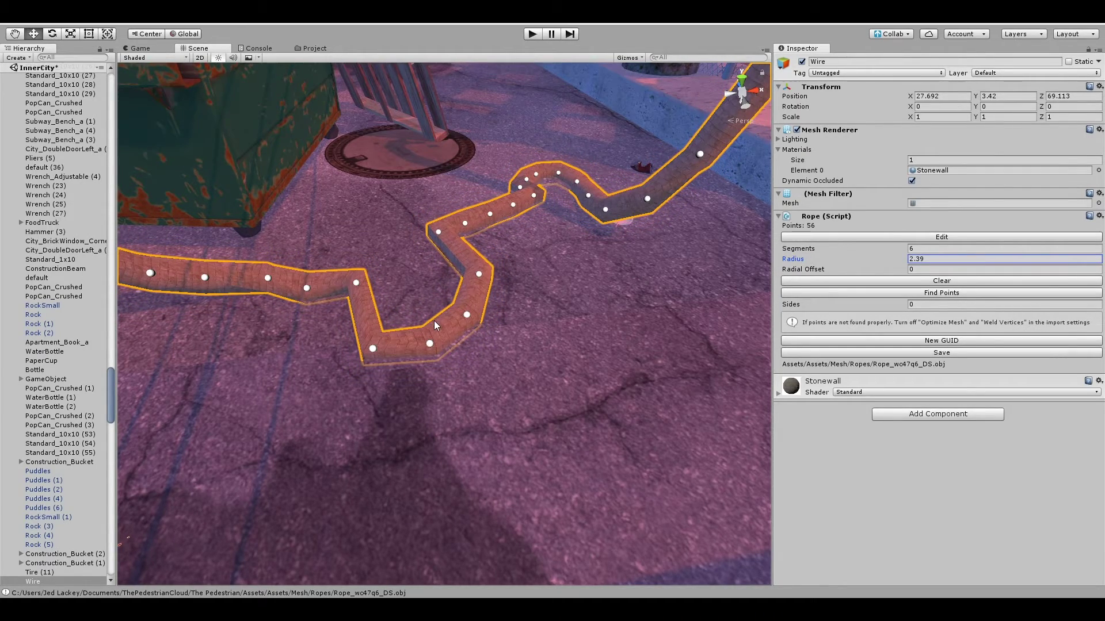
scroll(434, 320, up, 4)
alt+drag(416, 335, 435, 336)
middle_drag(429, 325, 471, 253)
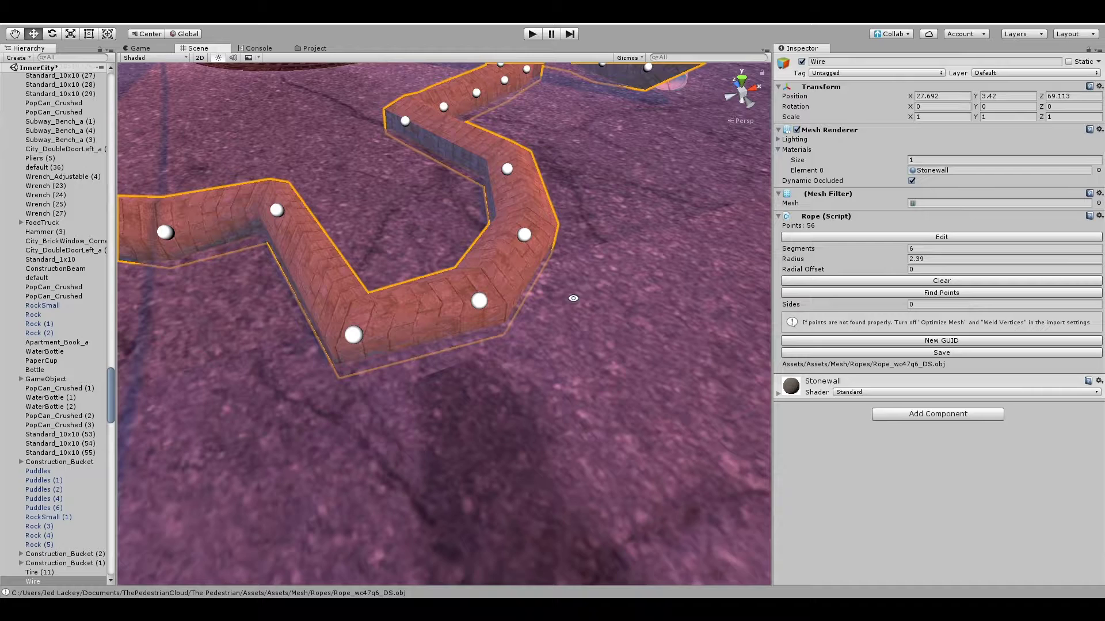
alt+drag(573, 298, 568, 313)
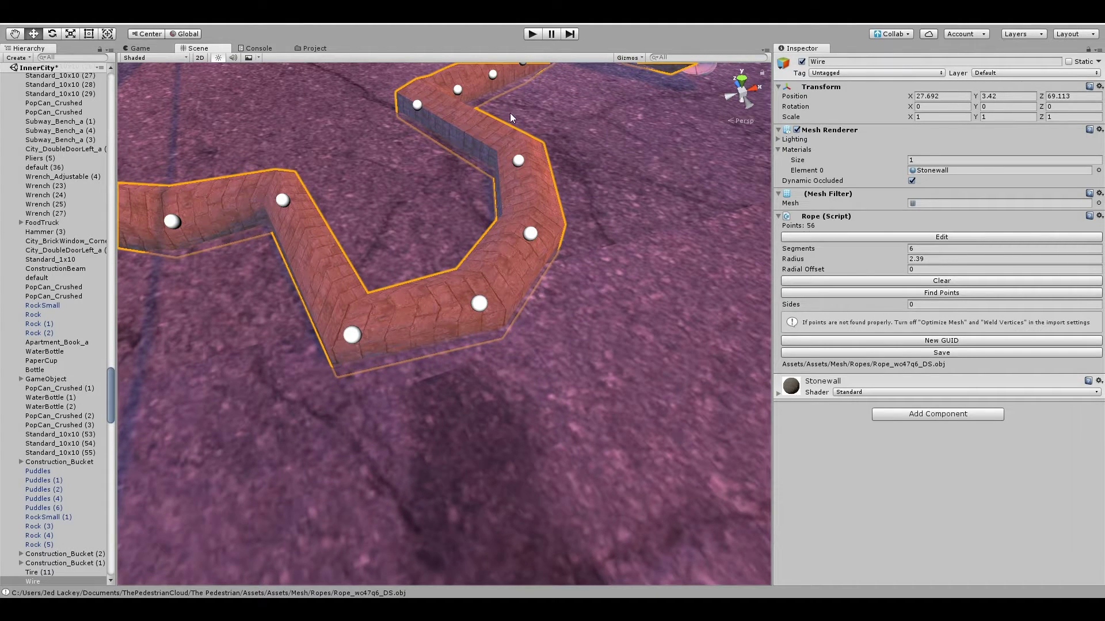
alt+right_drag(459, 318, 384, 315)
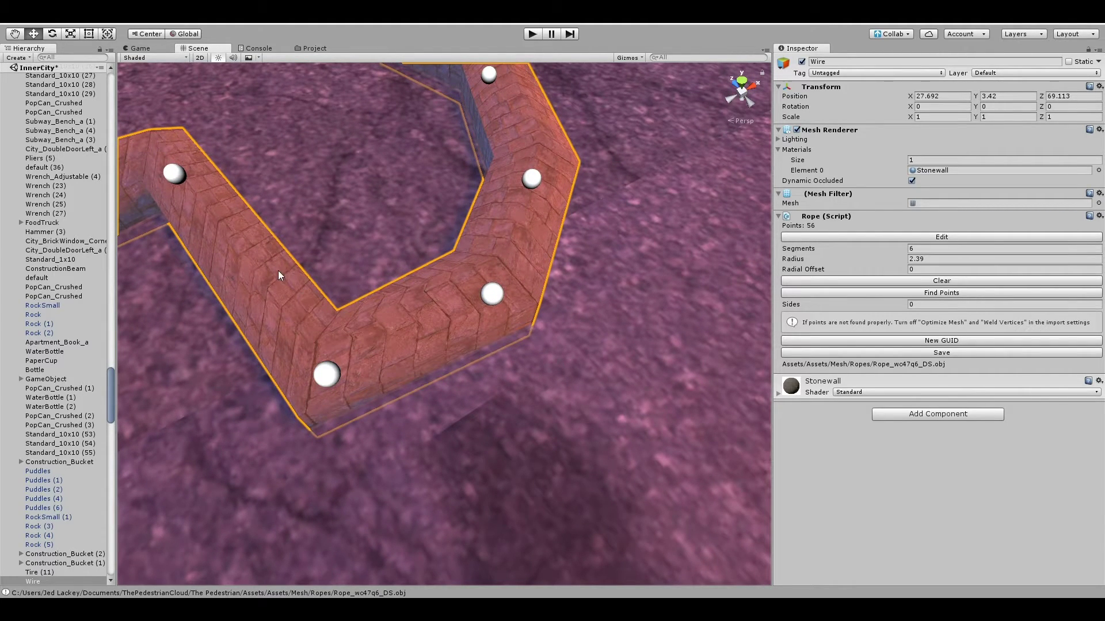
alt+drag(653, 328, 597, 345)
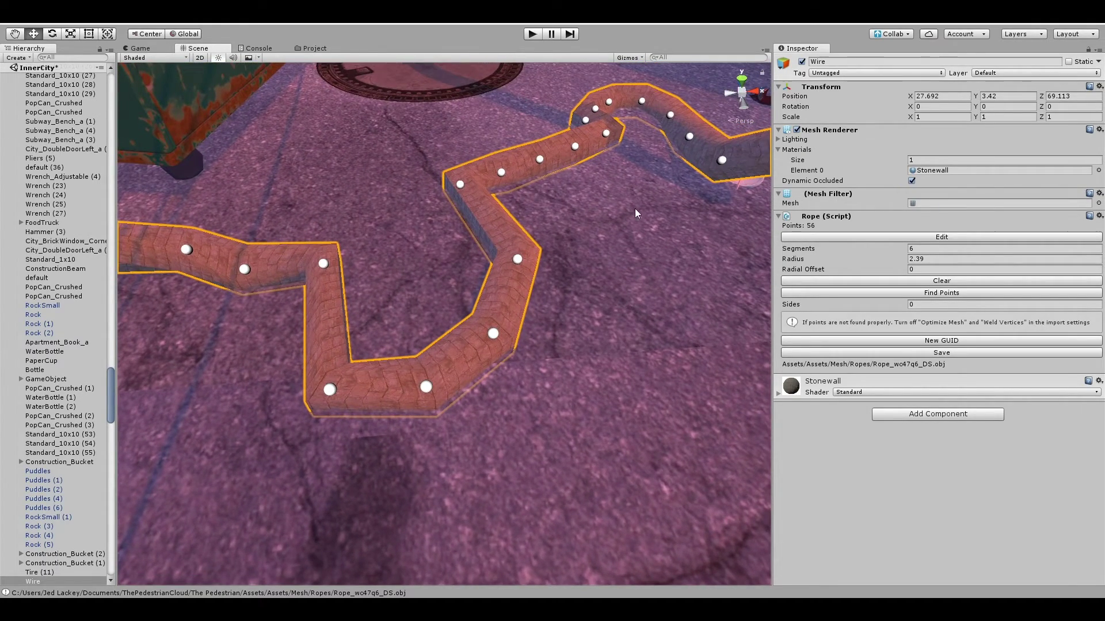
click(914, 236)
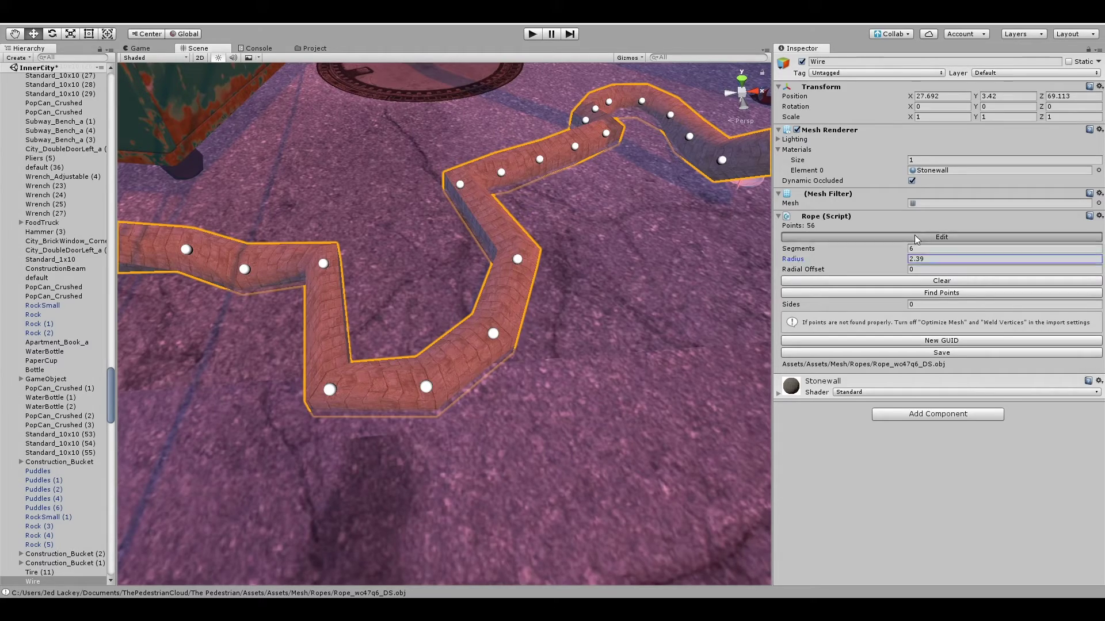
alt+drag(602, 330, 562, 286)
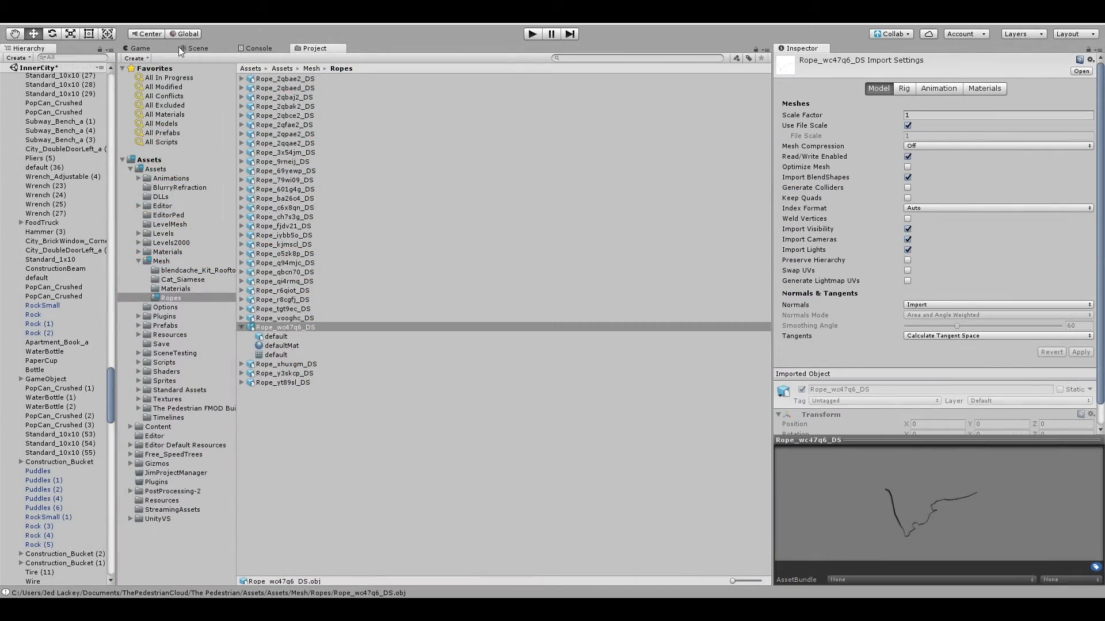
Return to the Scene view and select the red wire in the alley
click(179, 49)
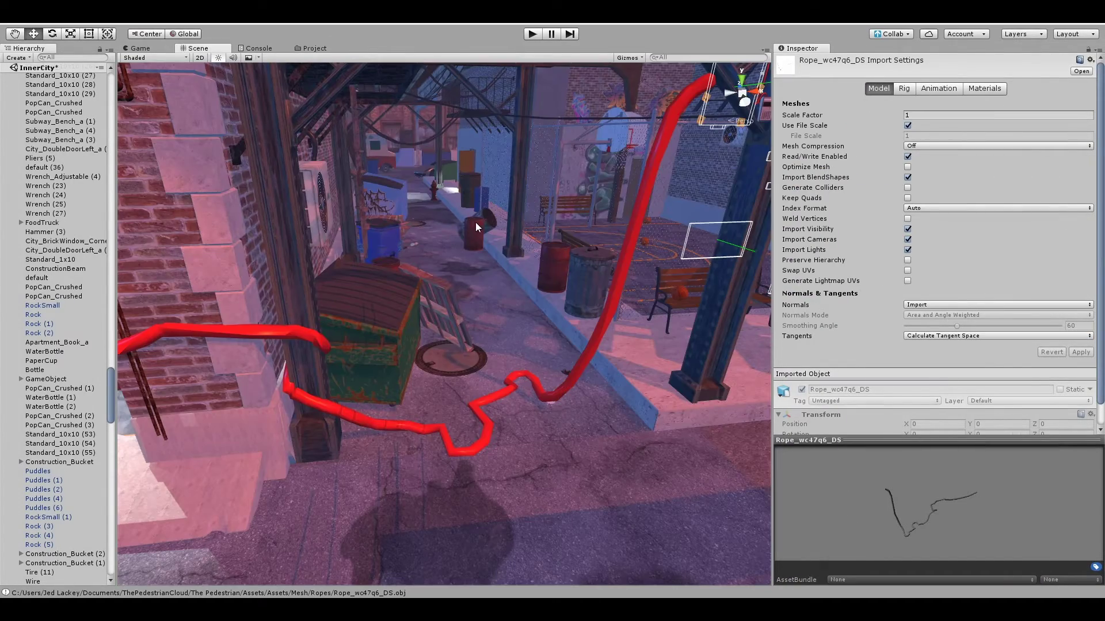
middle_drag(475, 222, 485, 216)
click(623, 299)
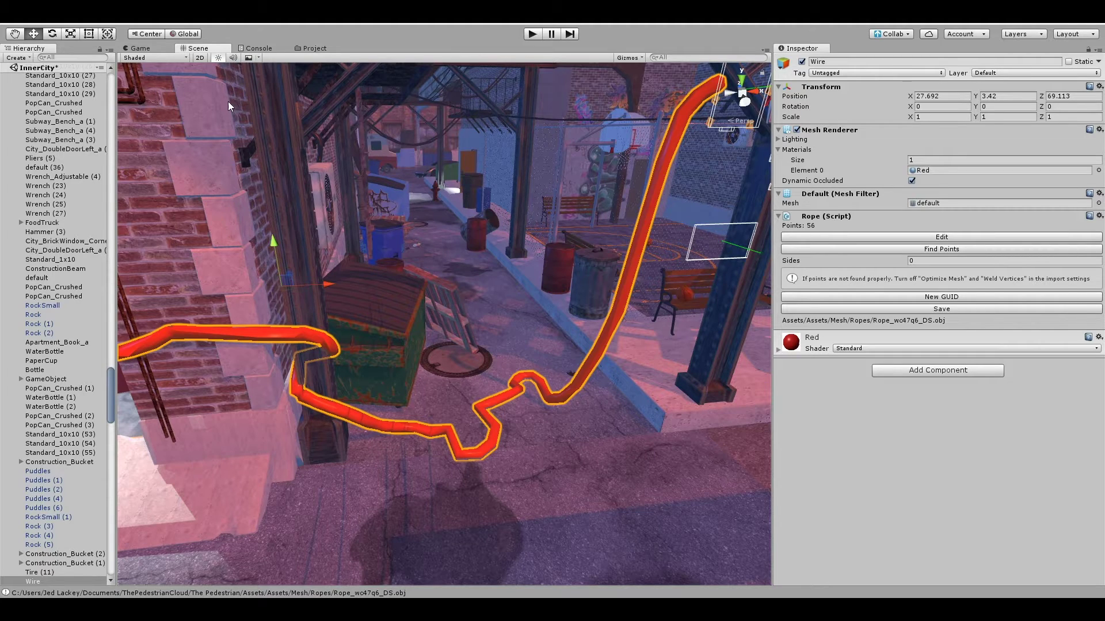
Open the Light Explorer to review the scene's lights and their settings, and close it
click(209, 23)
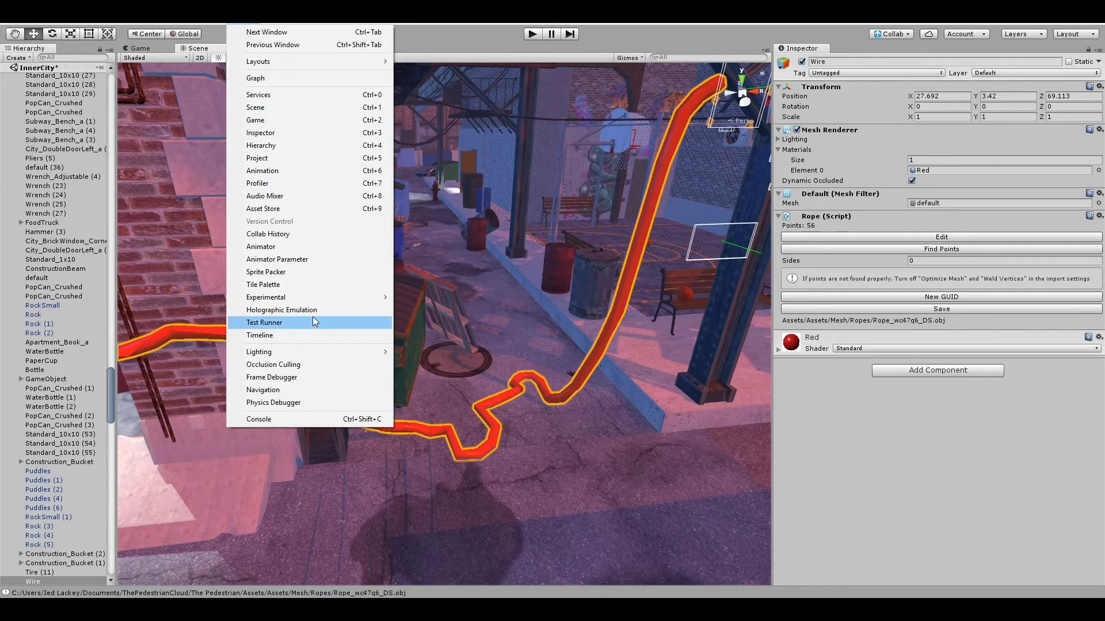
mouse_move(305, 354)
click(456, 364)
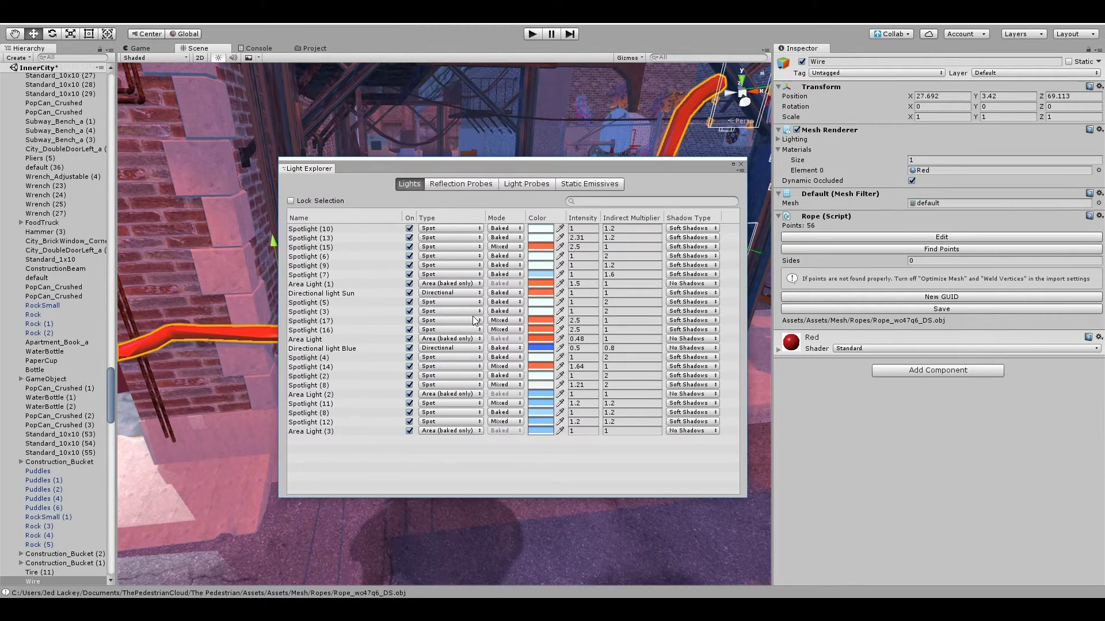
drag(440, 170, 453, 163)
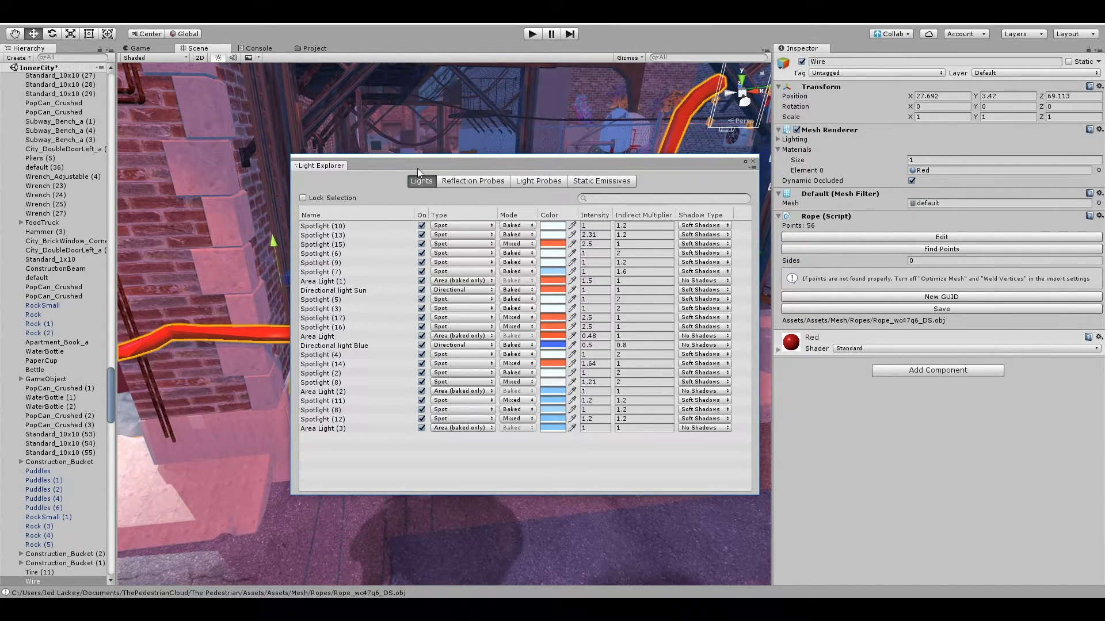
drag(417, 168, 401, 178)
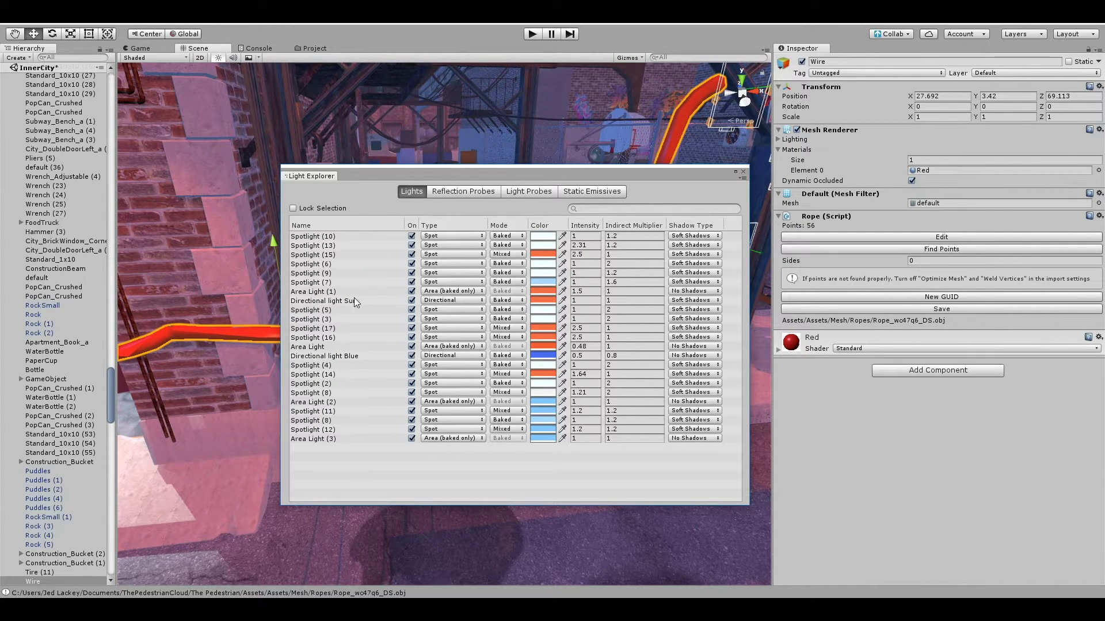
click(743, 172)
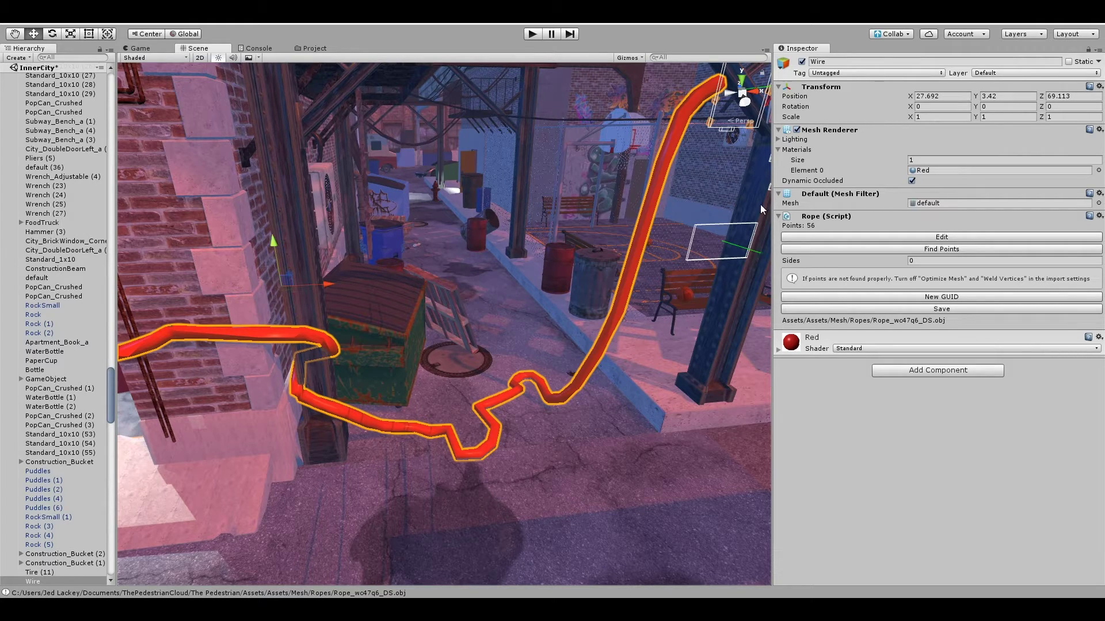
Show the red wire's editable points and hide them again
click(944, 239)
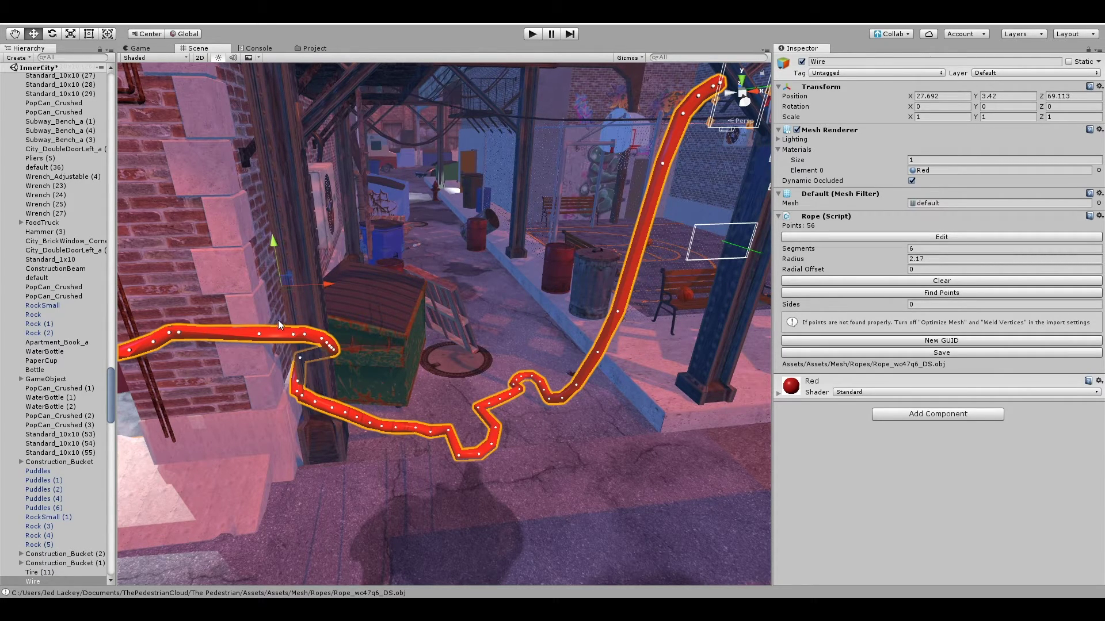
click(929, 238)
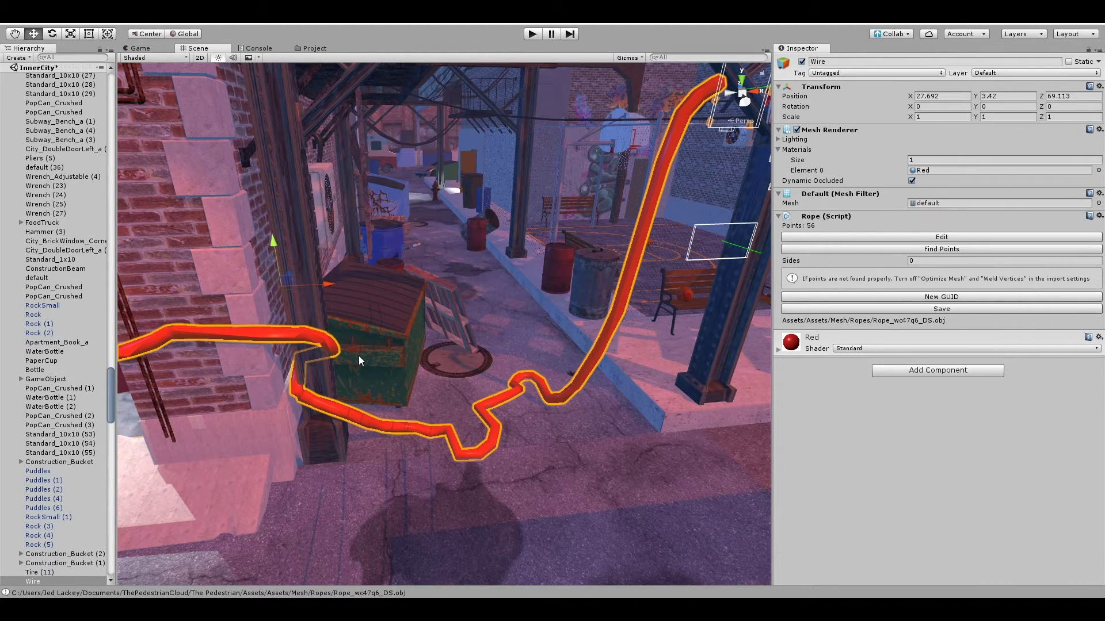